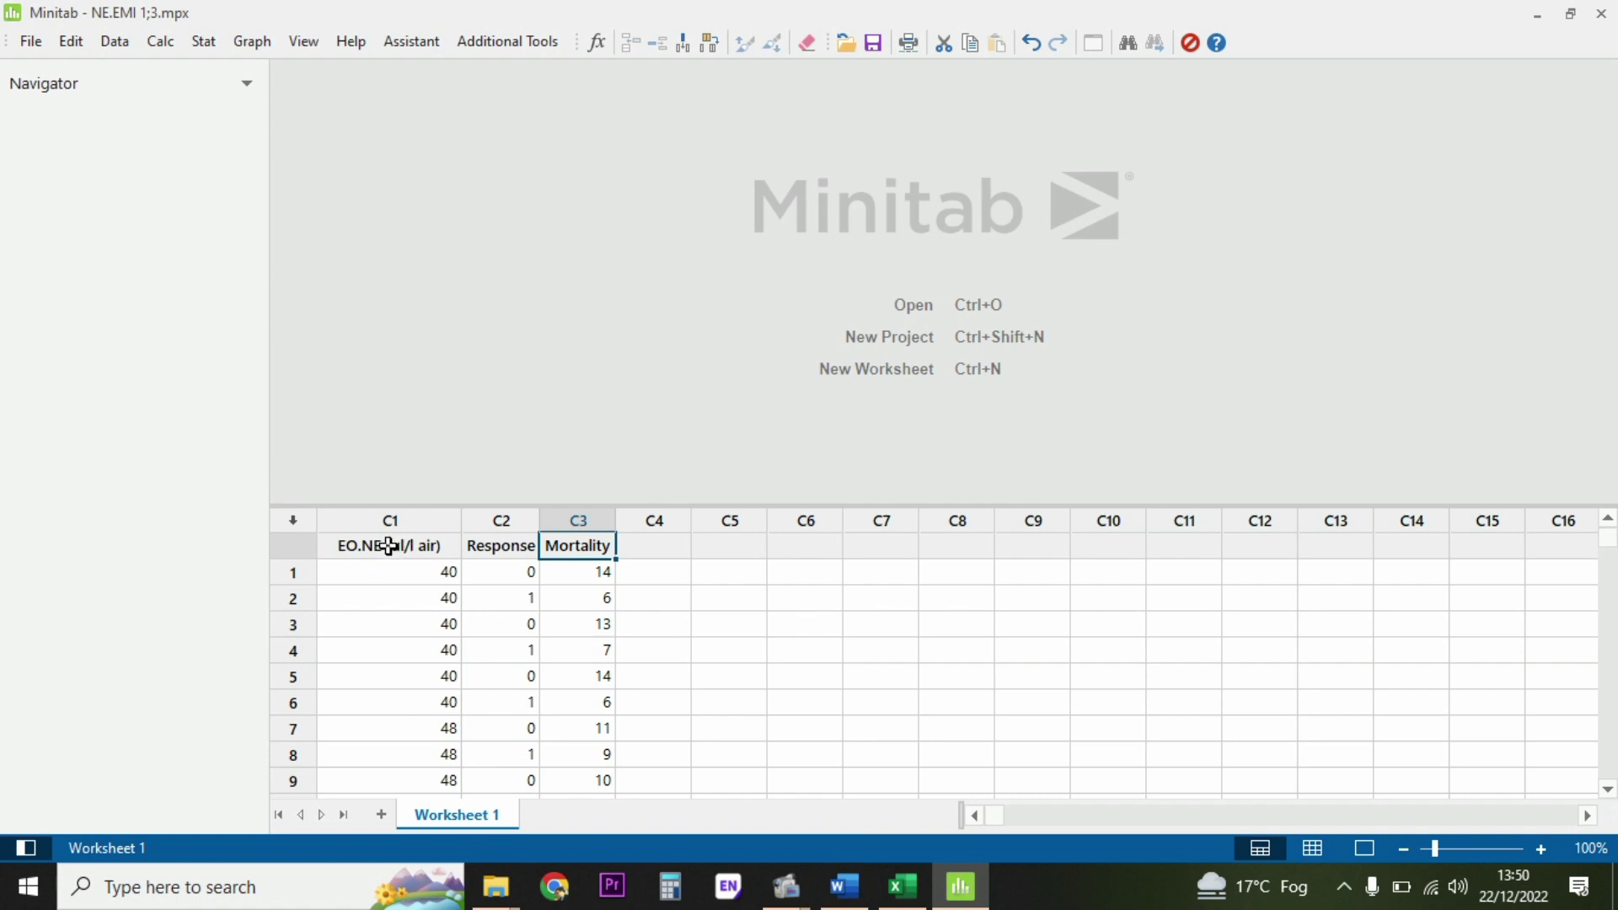
Step: Review the EO.NE dose column, including the first five doses and the zero-dose control rows
{"action": "left_click", "coordinate": [388, 547]}
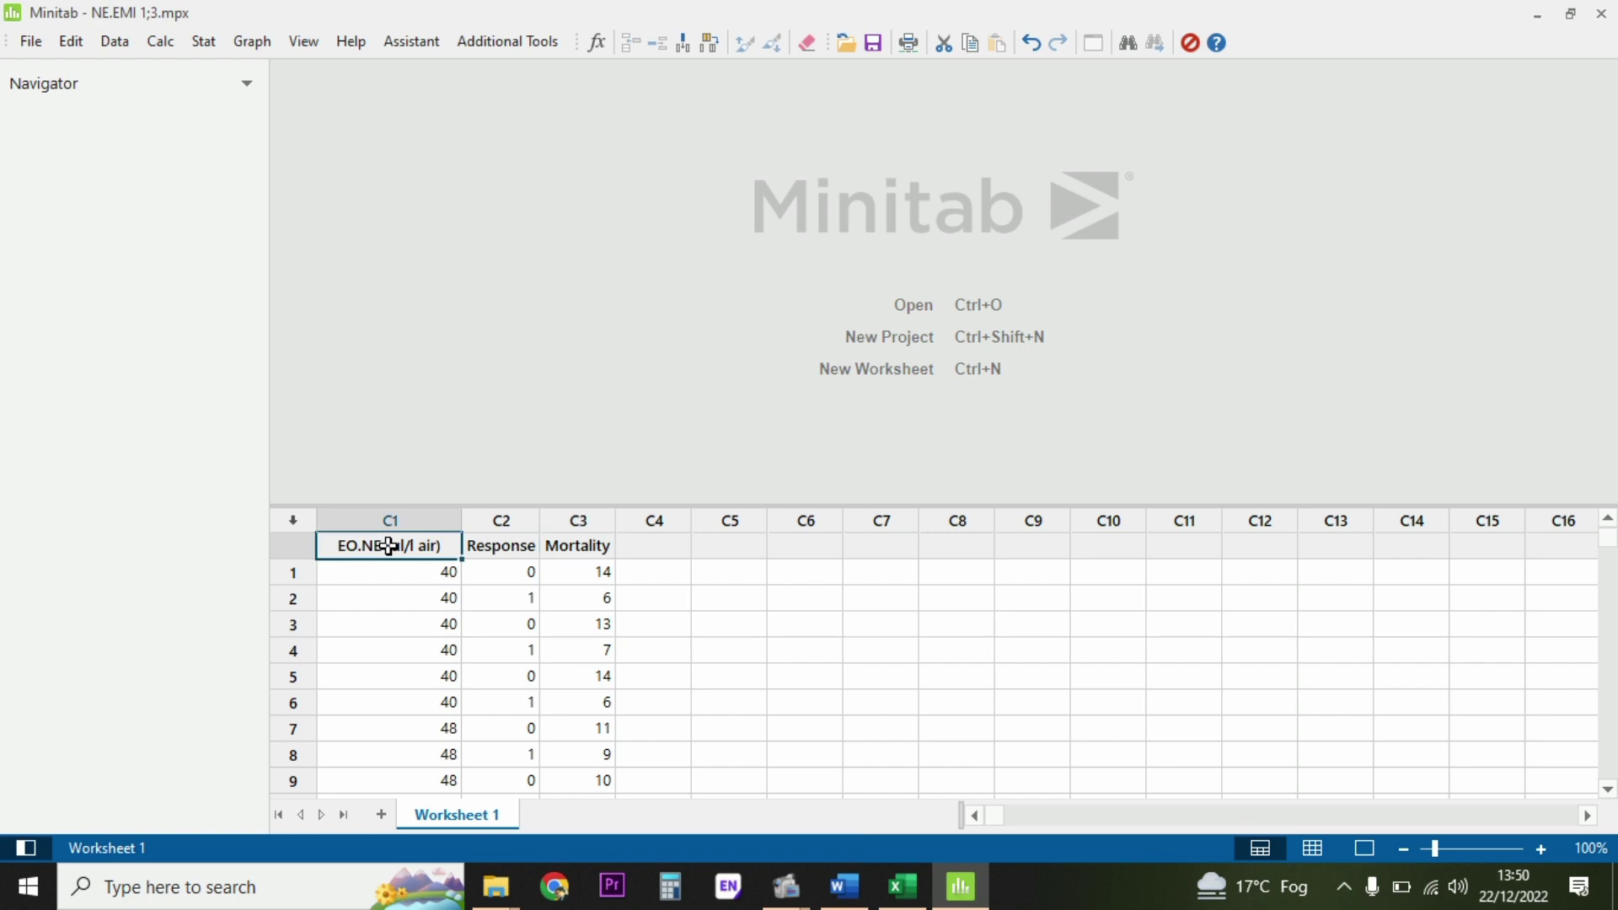
{"action": "left_click_drag", "start_coordinate": [451, 575], "coordinate": [457, 726]}
{"action": "left_click", "coordinate": [444, 598]}
{"action": "left_click", "coordinate": [441, 624]}
{"action": "left_click", "coordinate": [440, 647]}
{"action": "left_click", "coordinate": [436, 671]}
{"action": "left_click", "coordinate": [436, 698]}
{"action": "left_click", "coordinate": [436, 719]}
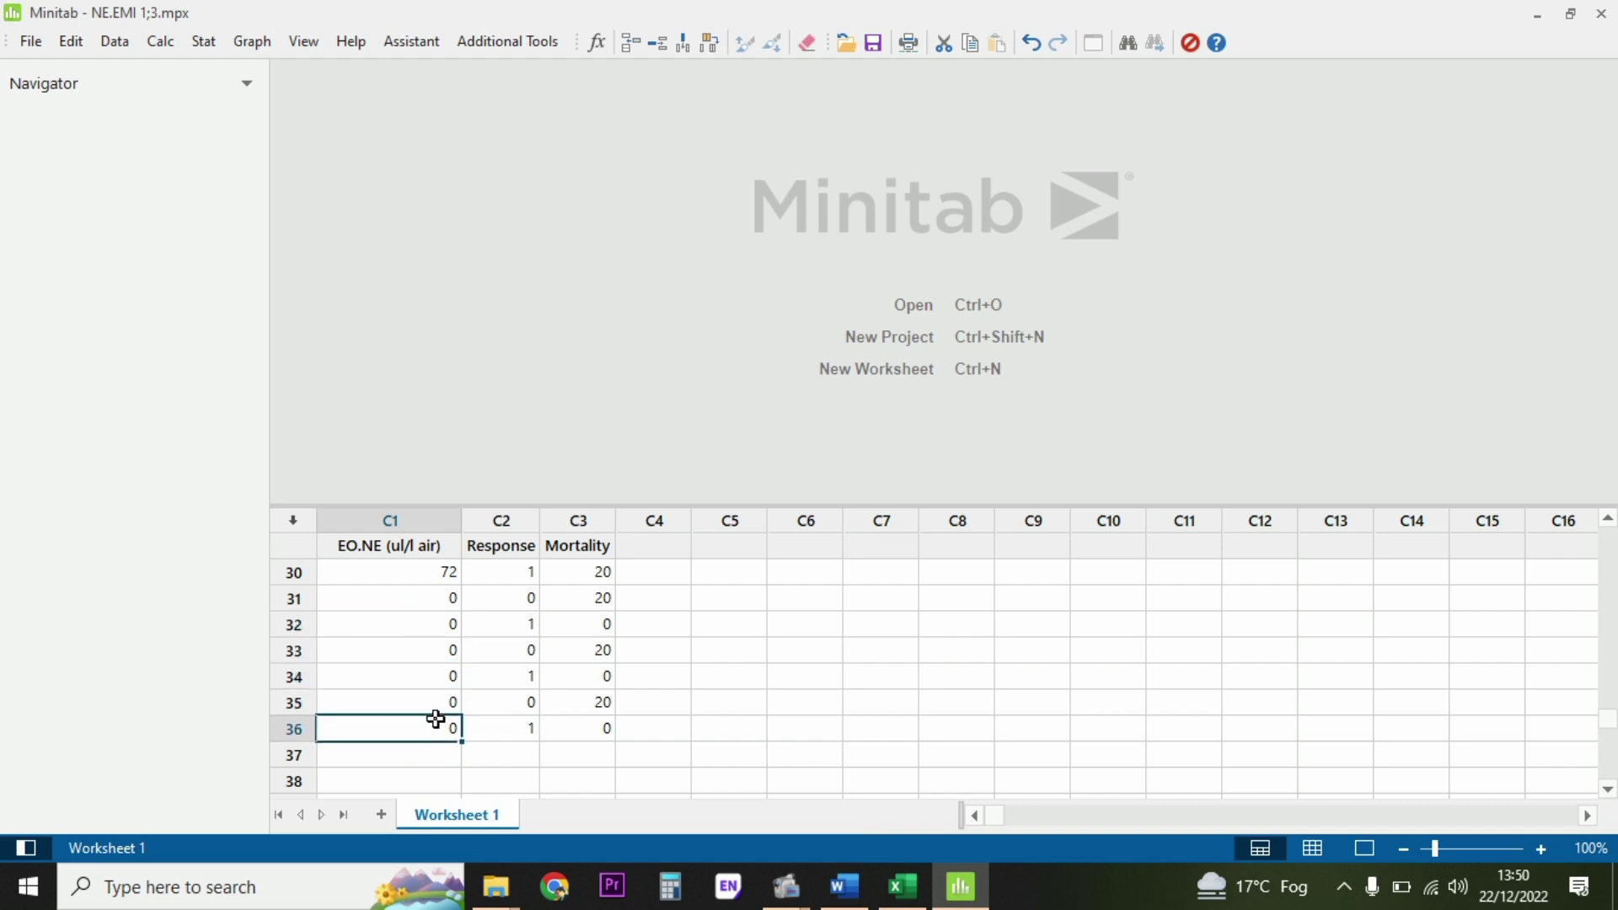
{"action": "left_click", "coordinate": [982, 679]}
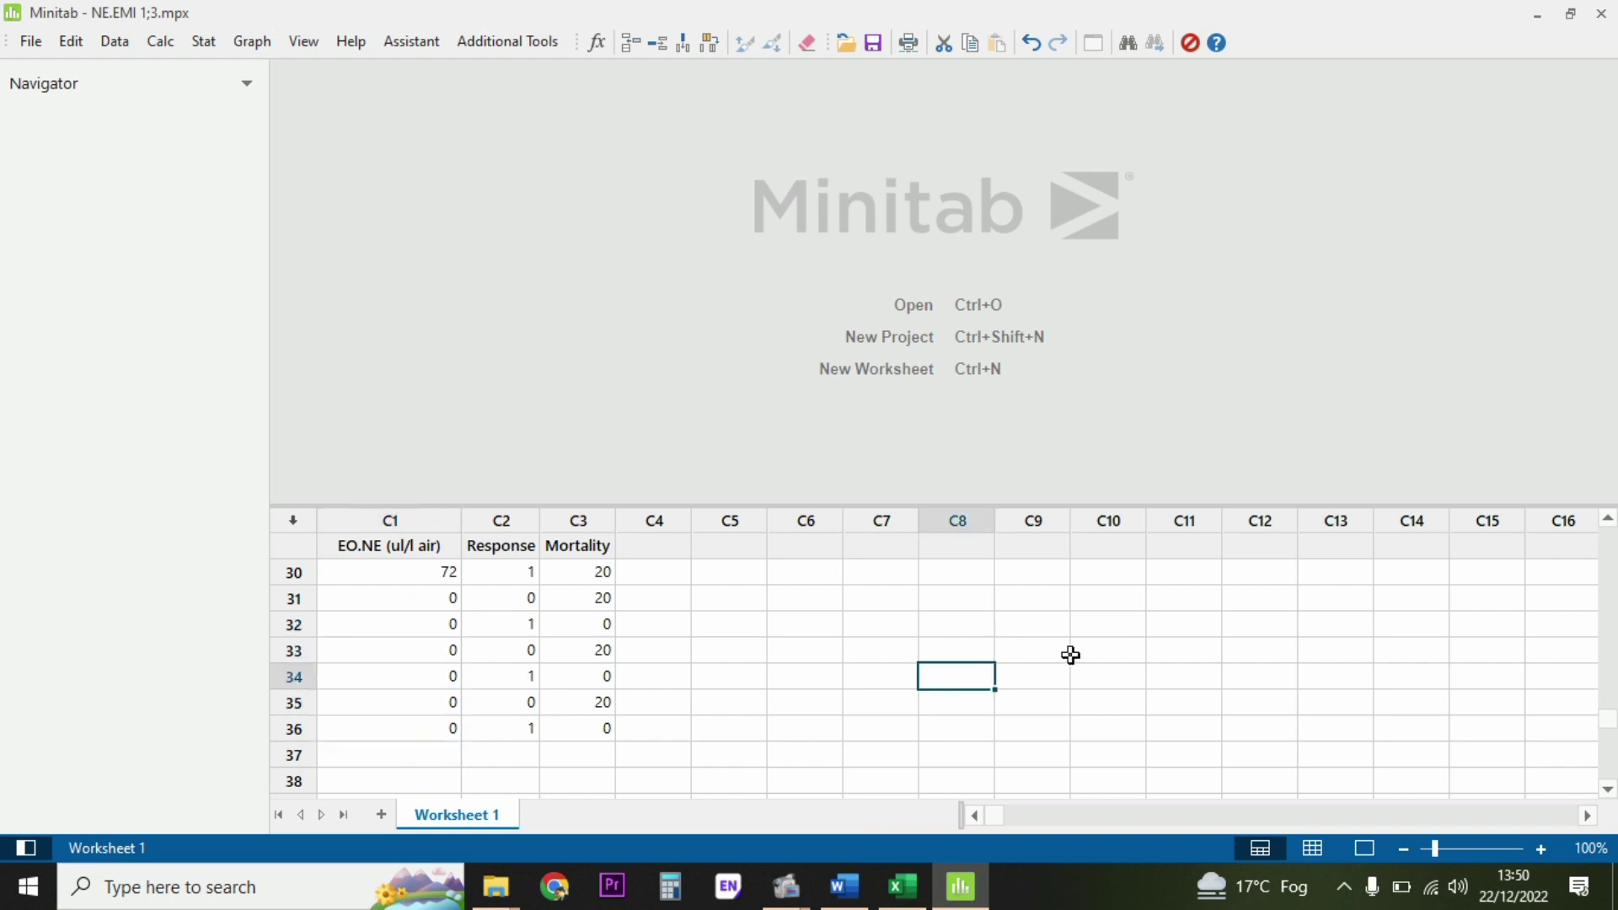
{"action": "left_click", "coordinate": [1609, 552]}
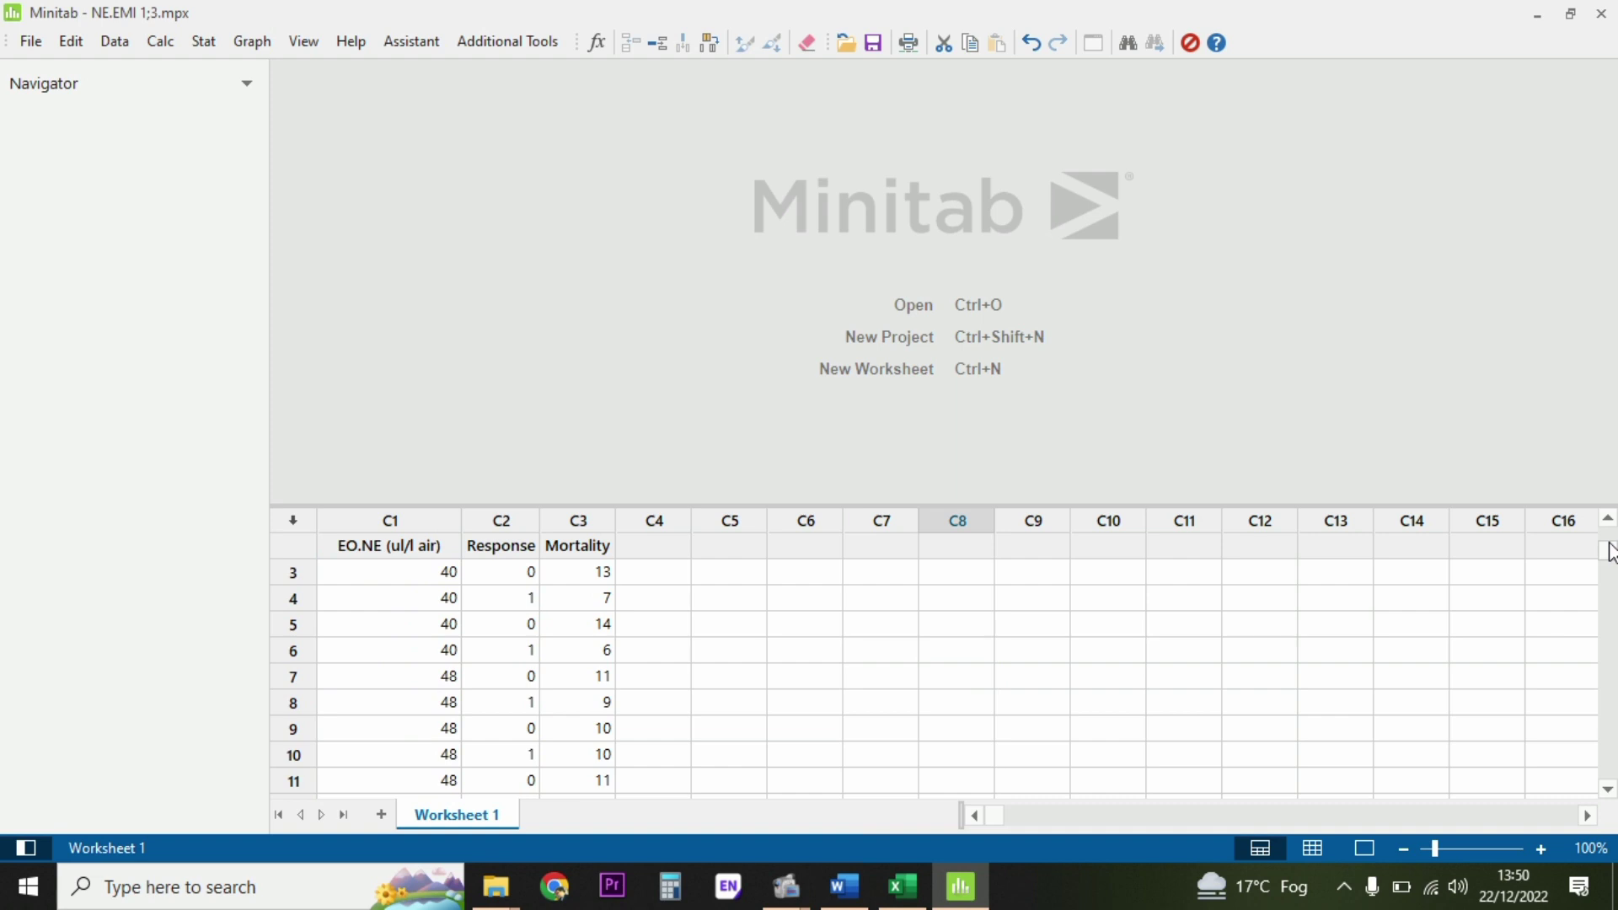
{"action": "left_click_drag", "start_coordinate": [1609, 552], "coordinate": [1609, 531]}
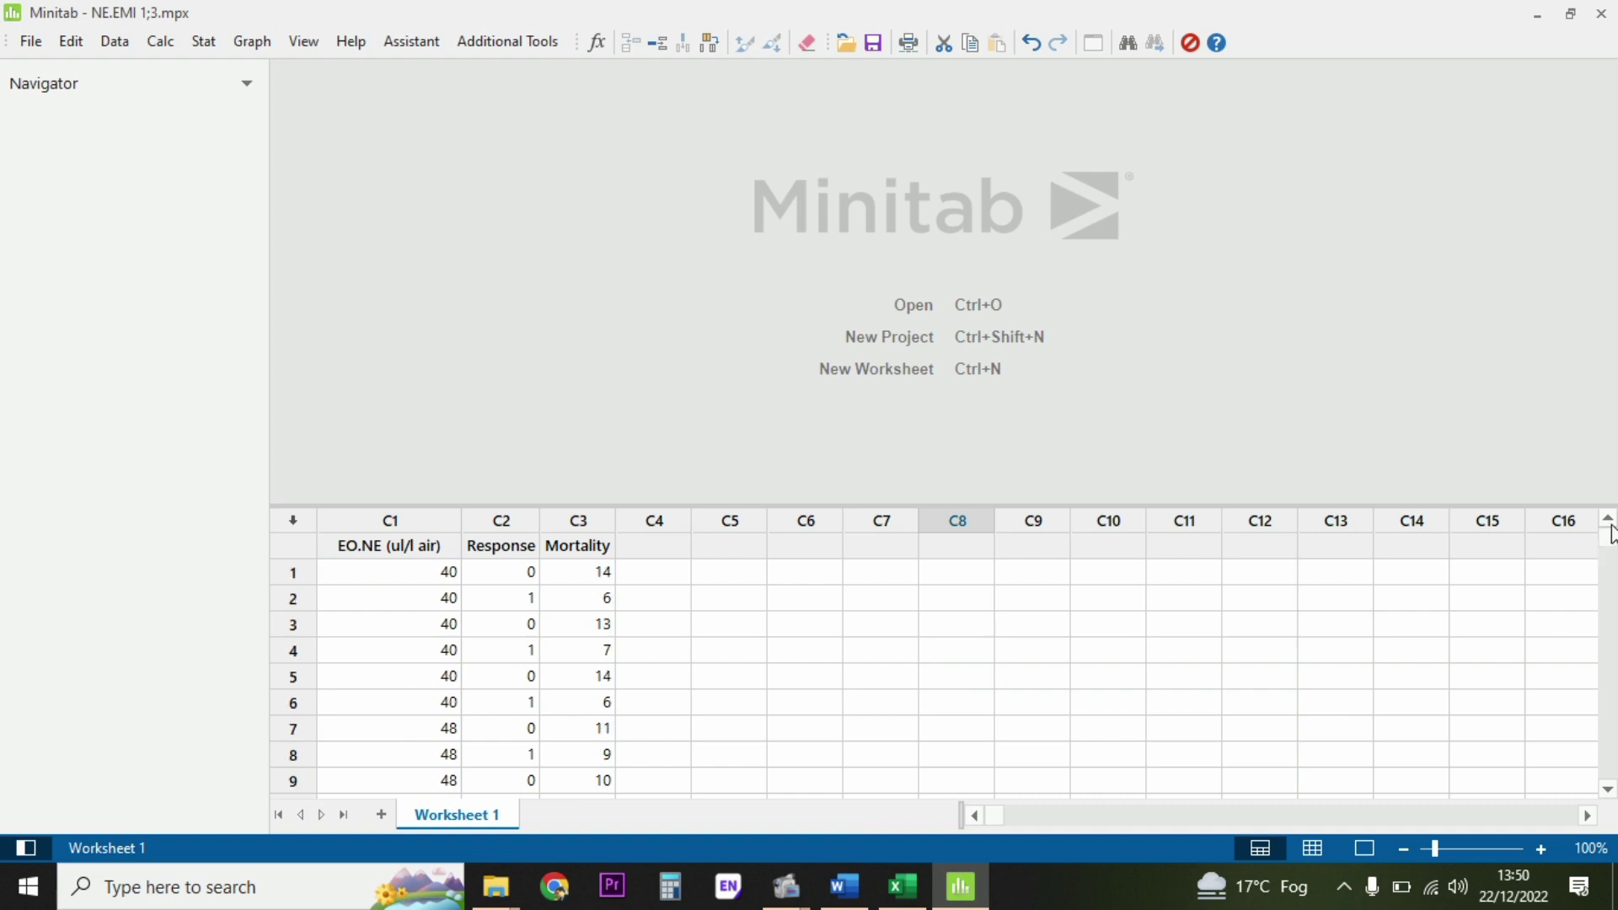
Step: Review the Response values and Mortality counts, leaving the Mortality column name unchanged
{"action": "left_click", "coordinate": [526, 578]}
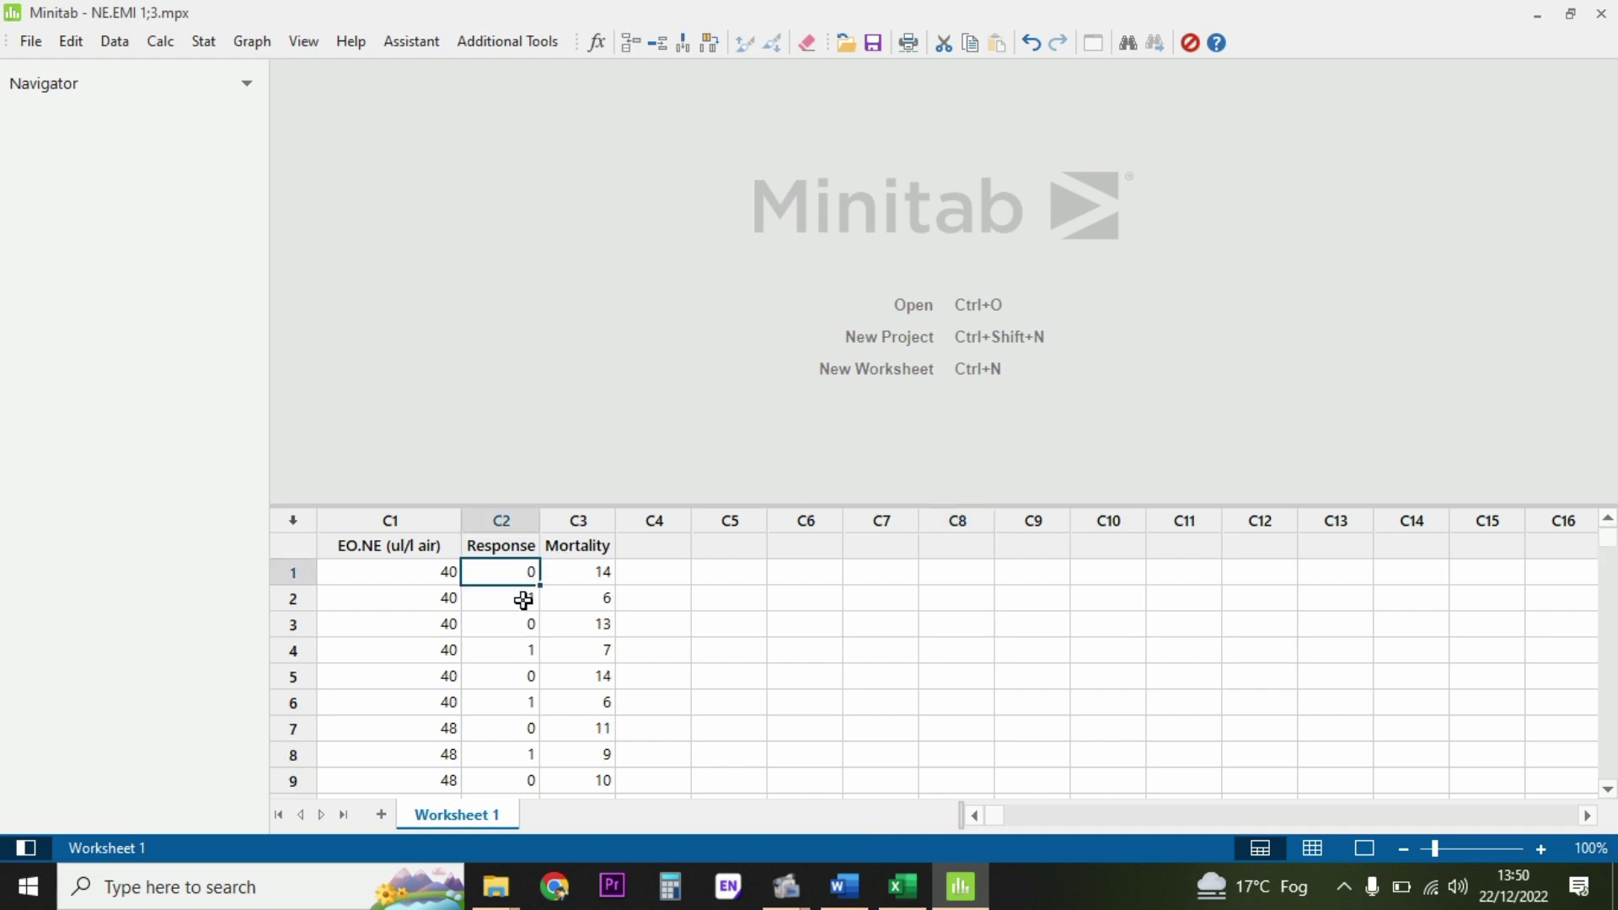
{"action": "left_click", "coordinate": [599, 548]}
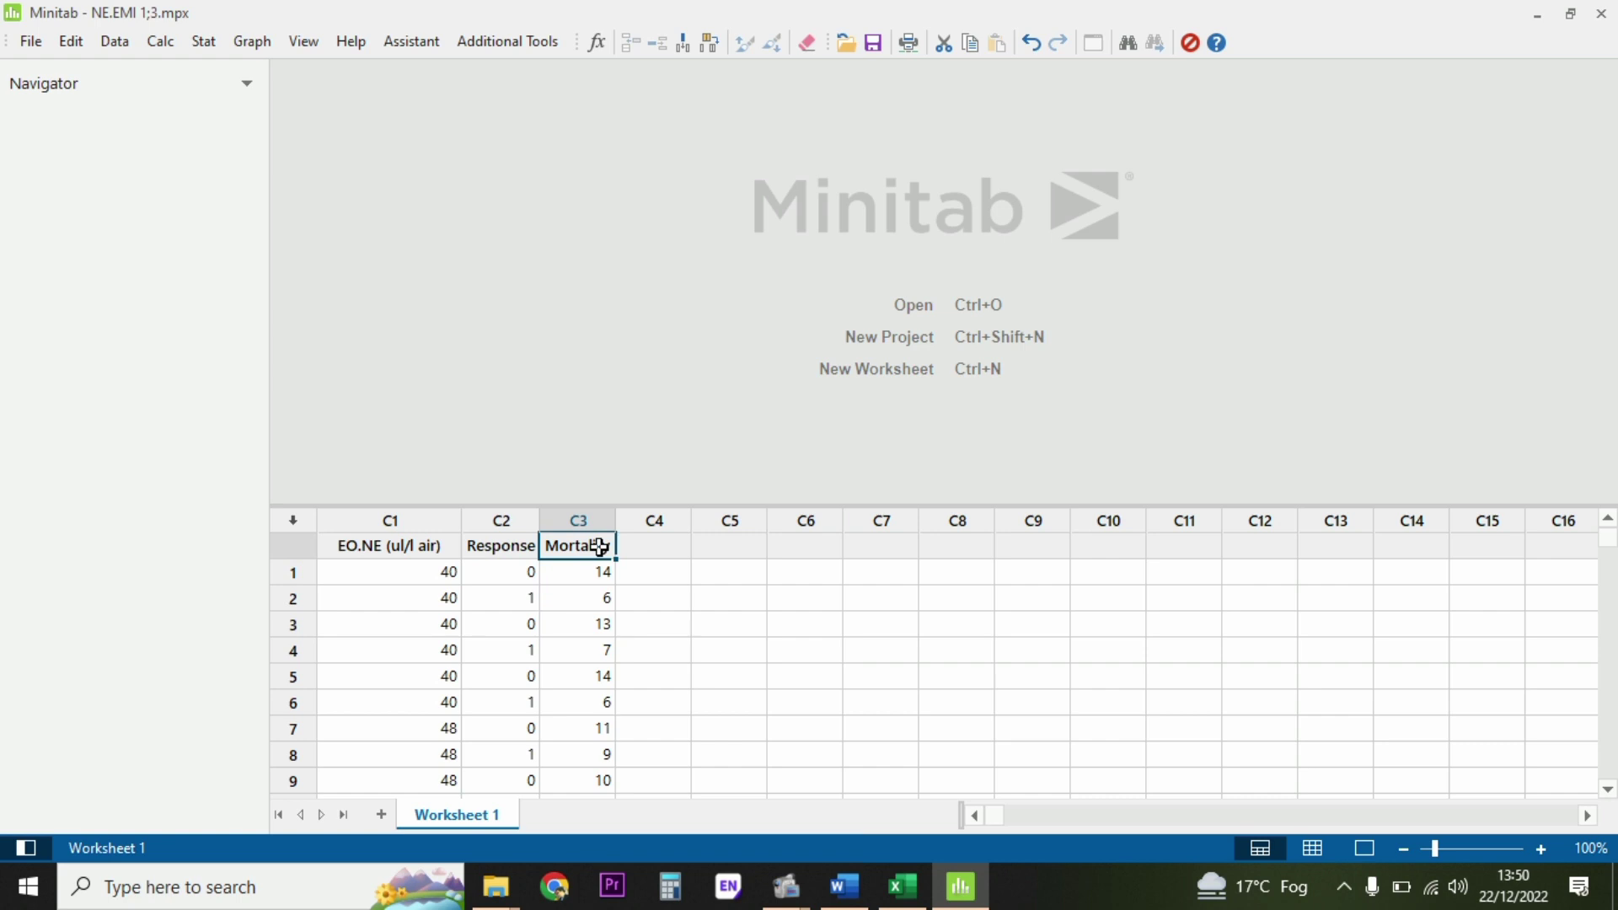
{"action": "double_click", "coordinate": [599, 547]}
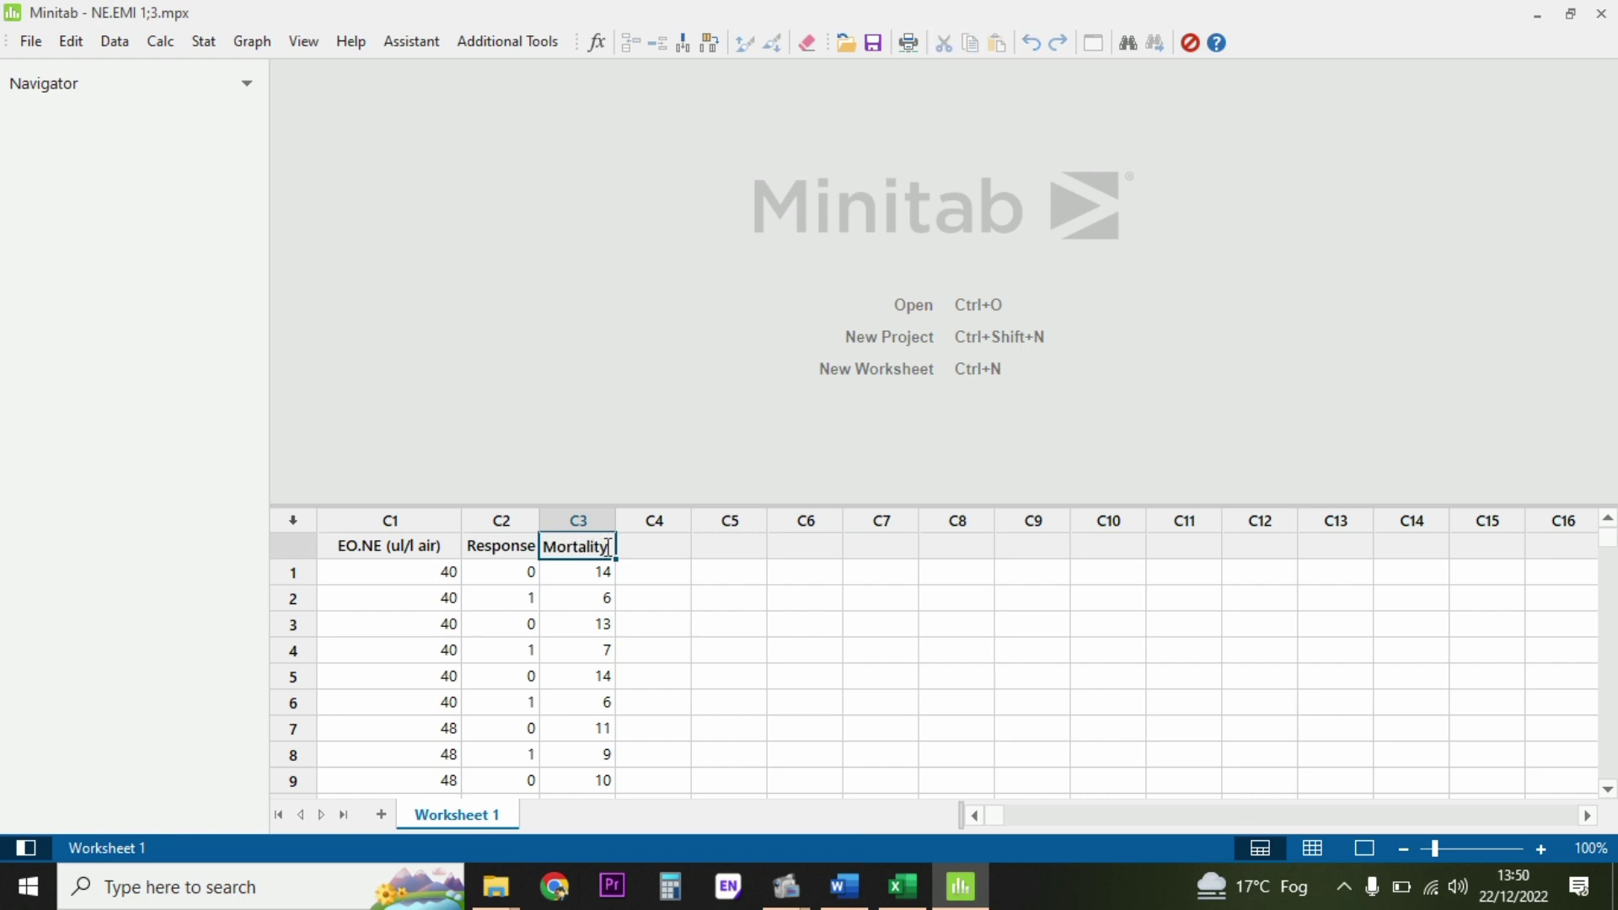
{"action": "left_click", "coordinate": [595, 575]}
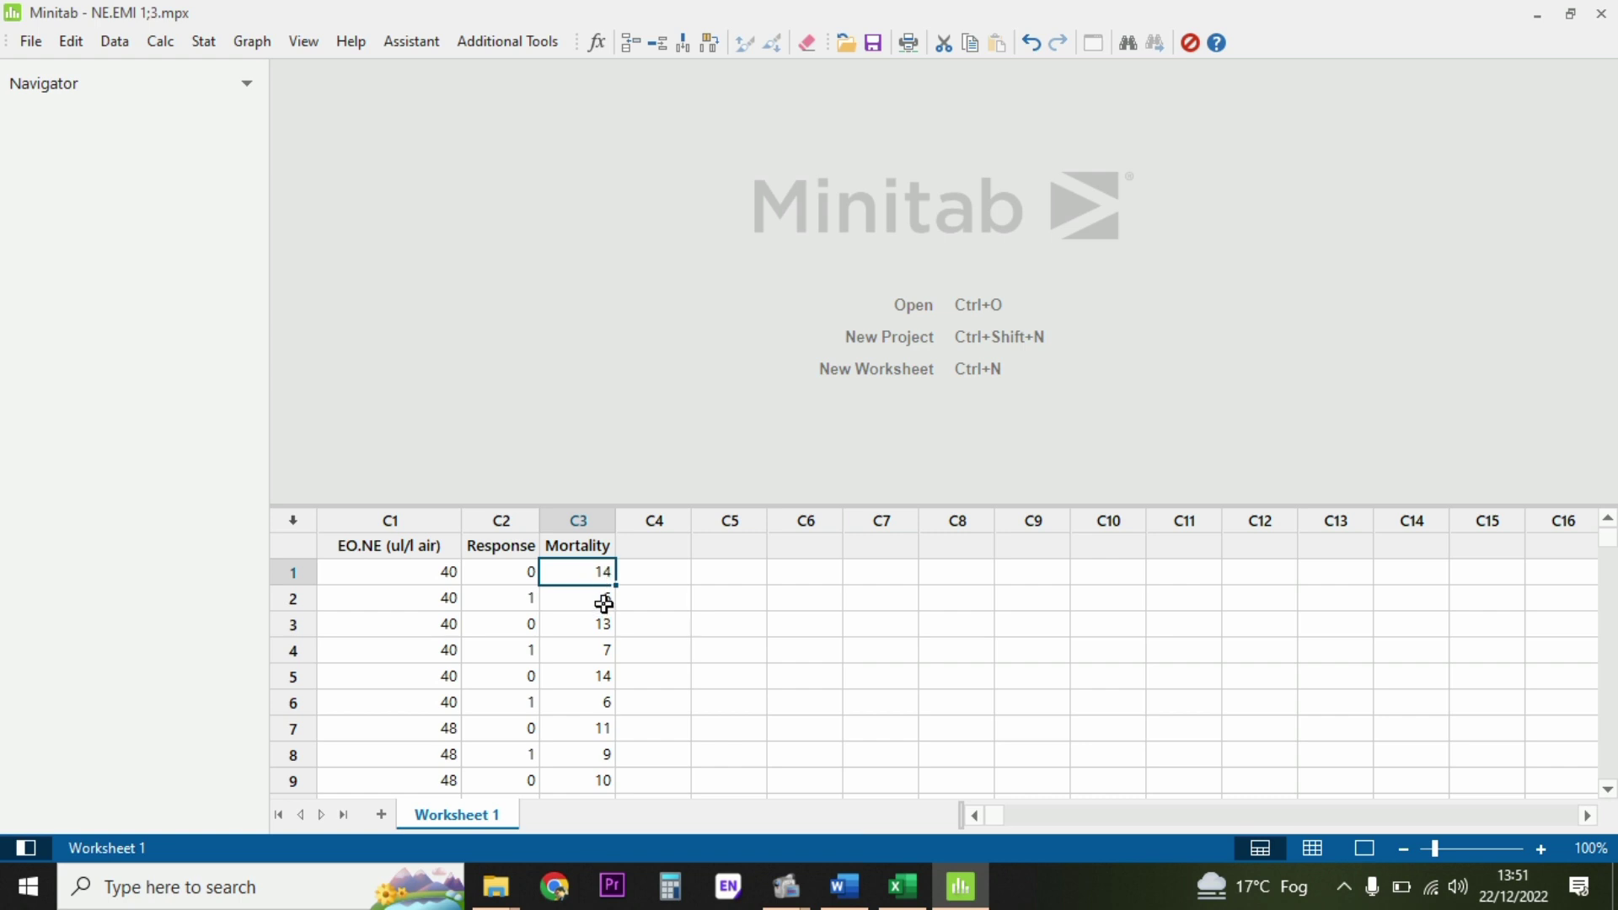
{"action": "left_click", "coordinate": [604, 600]}
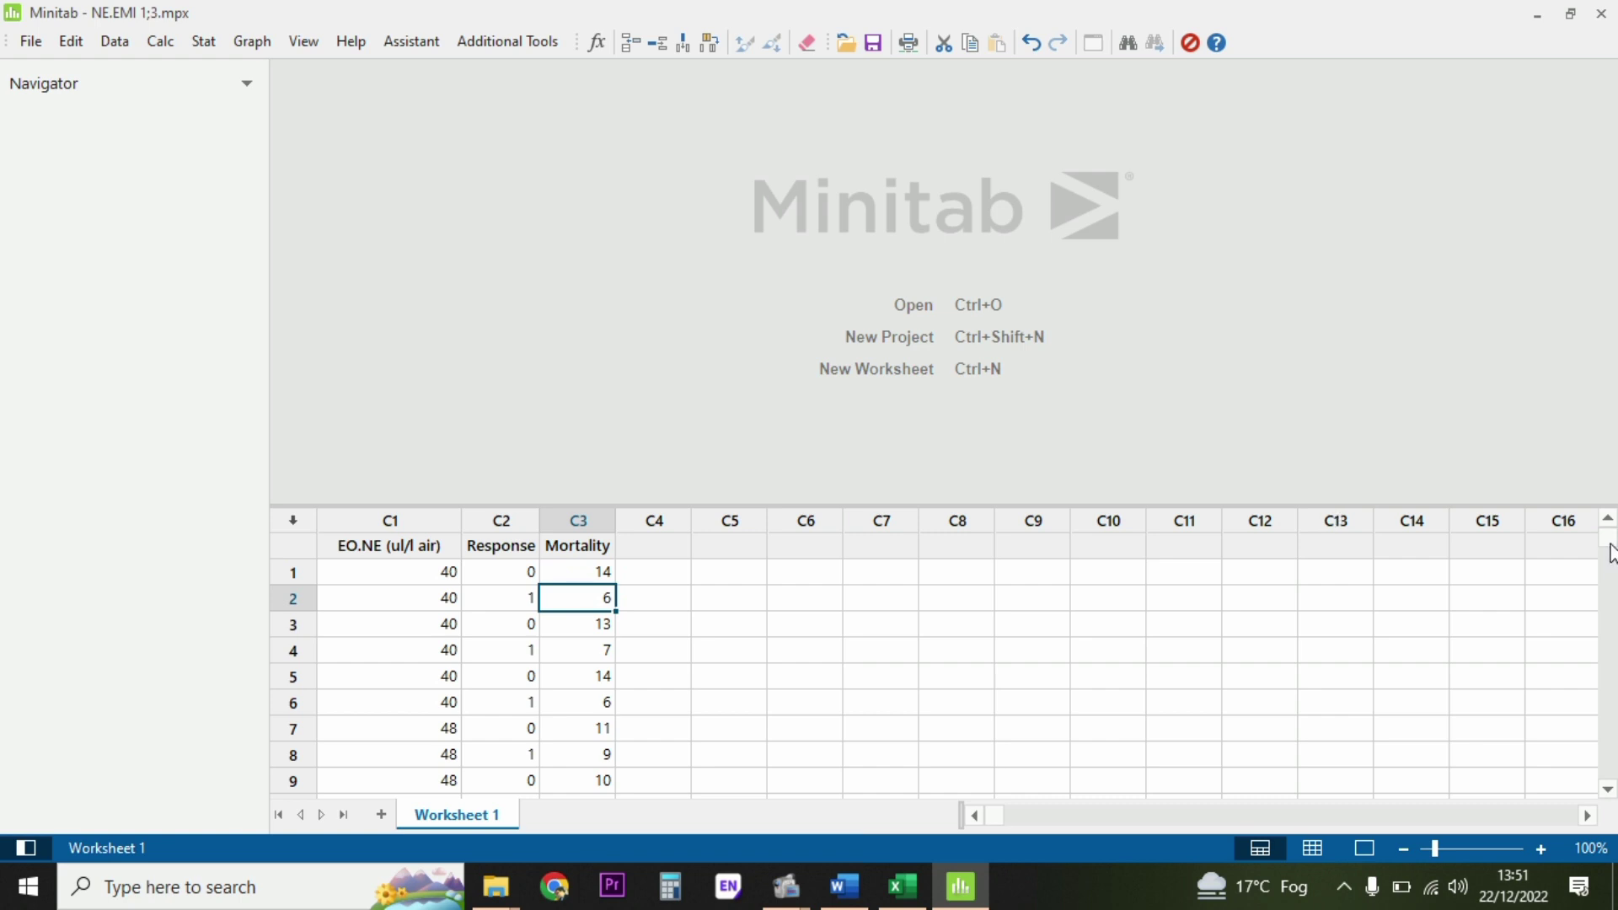
{"action": "left_click_drag", "start_coordinate": [1609, 553], "coordinate": [1612, 584]}
{"action": "left_click", "coordinate": [1612, 617]}
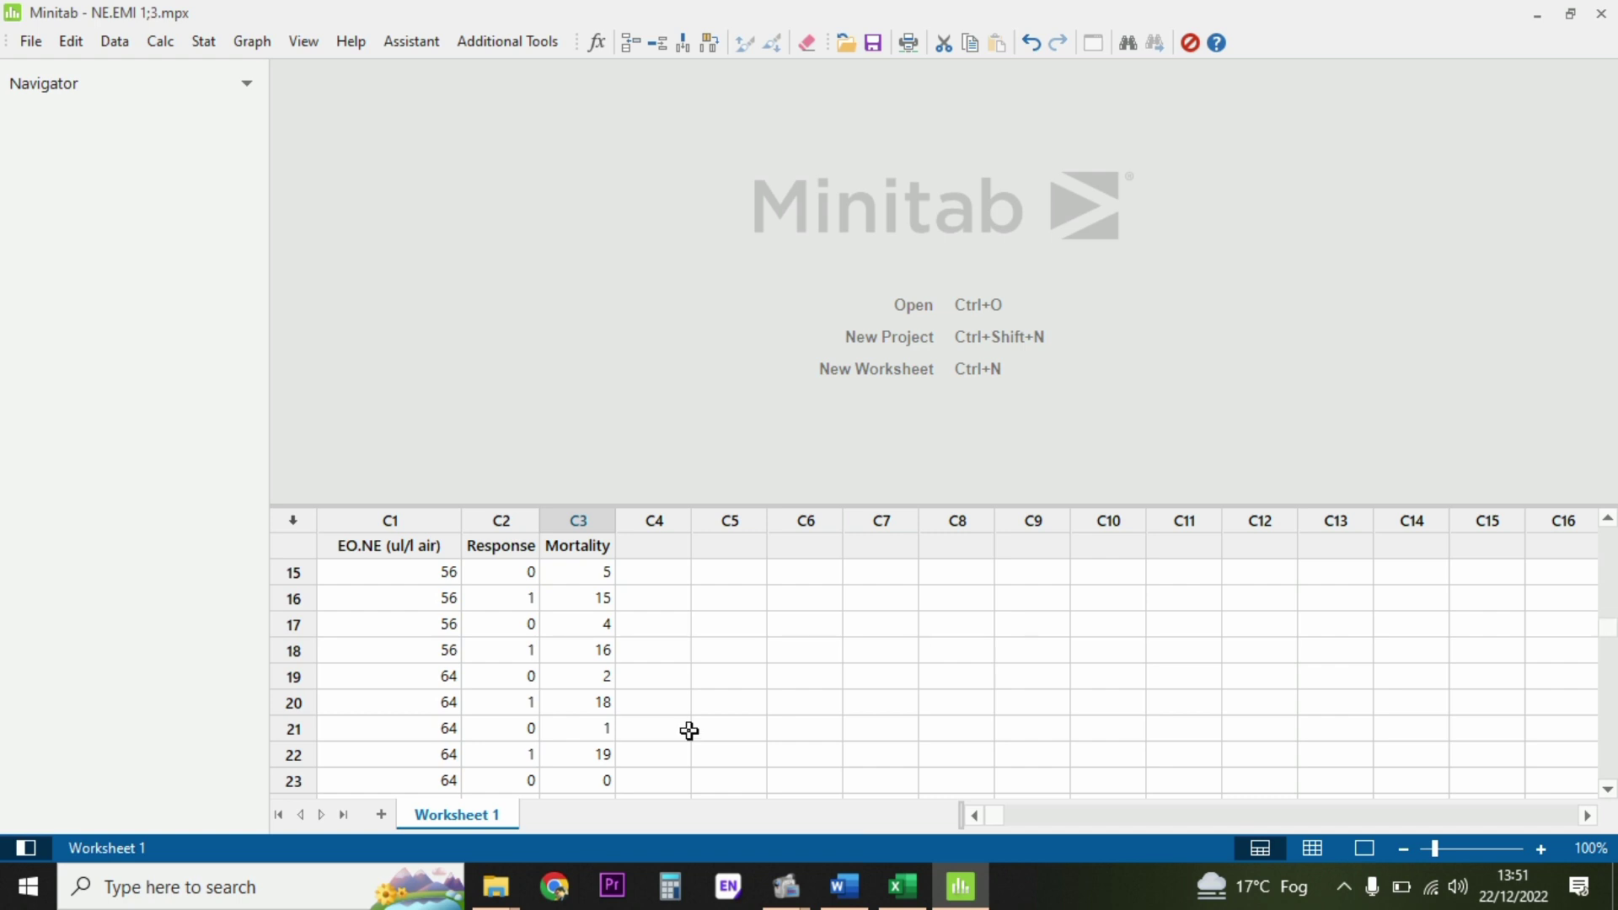
{"action": "left_click", "coordinate": [1607, 783]}
{"action": "left_click", "coordinate": [1608, 787]}
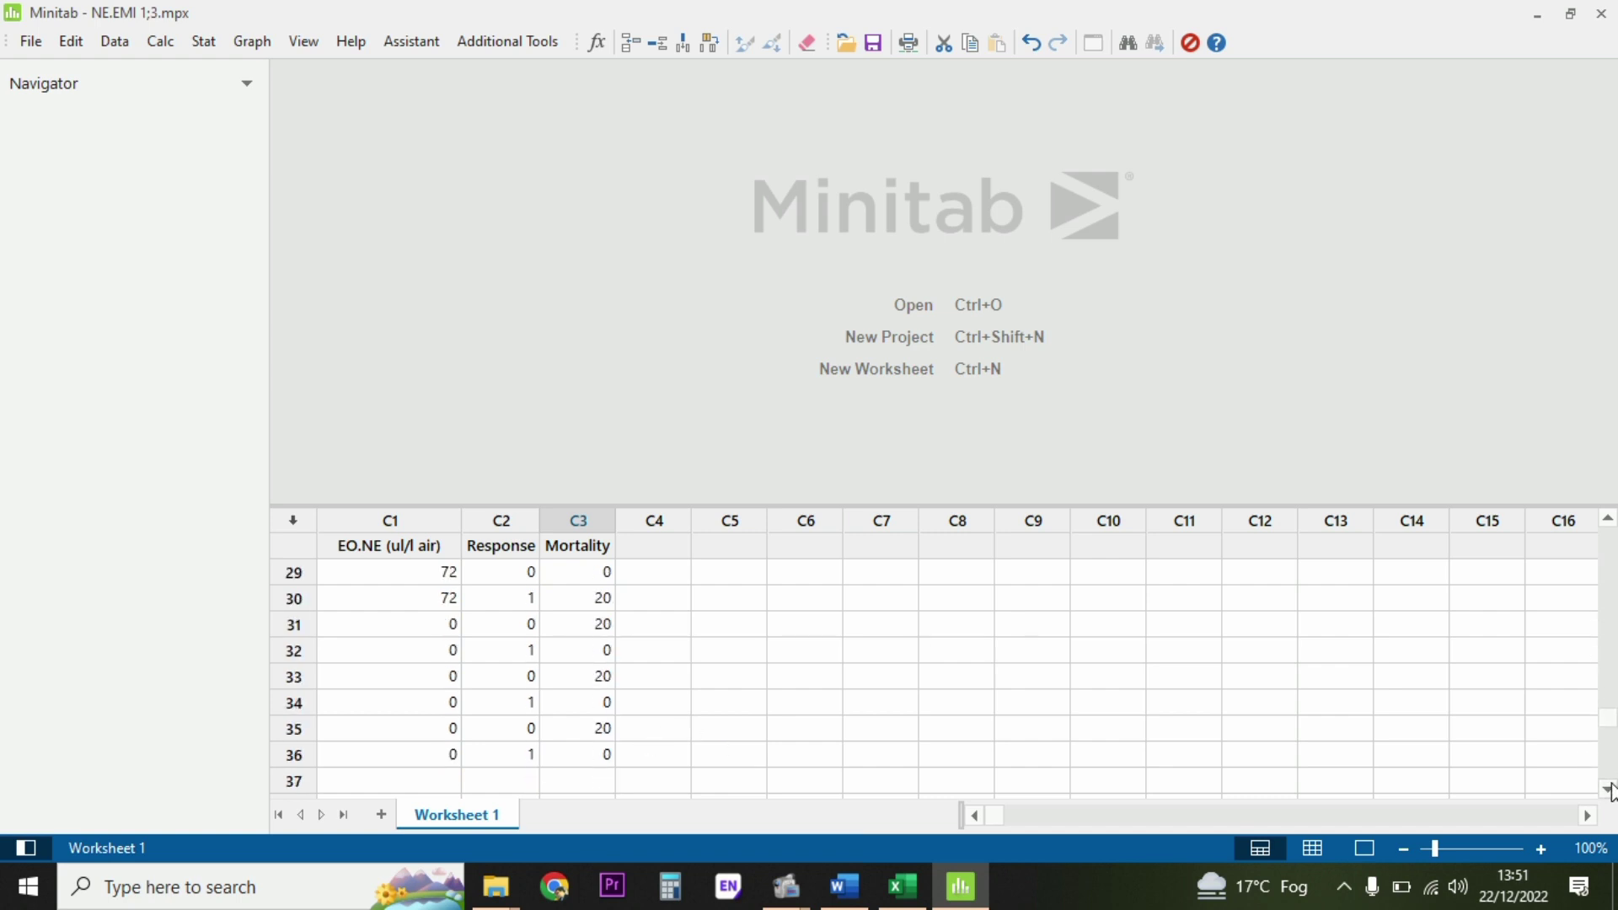
{"action": "left_click", "coordinate": [1607, 518]}
{"action": "left_click", "coordinate": [1609, 530]}
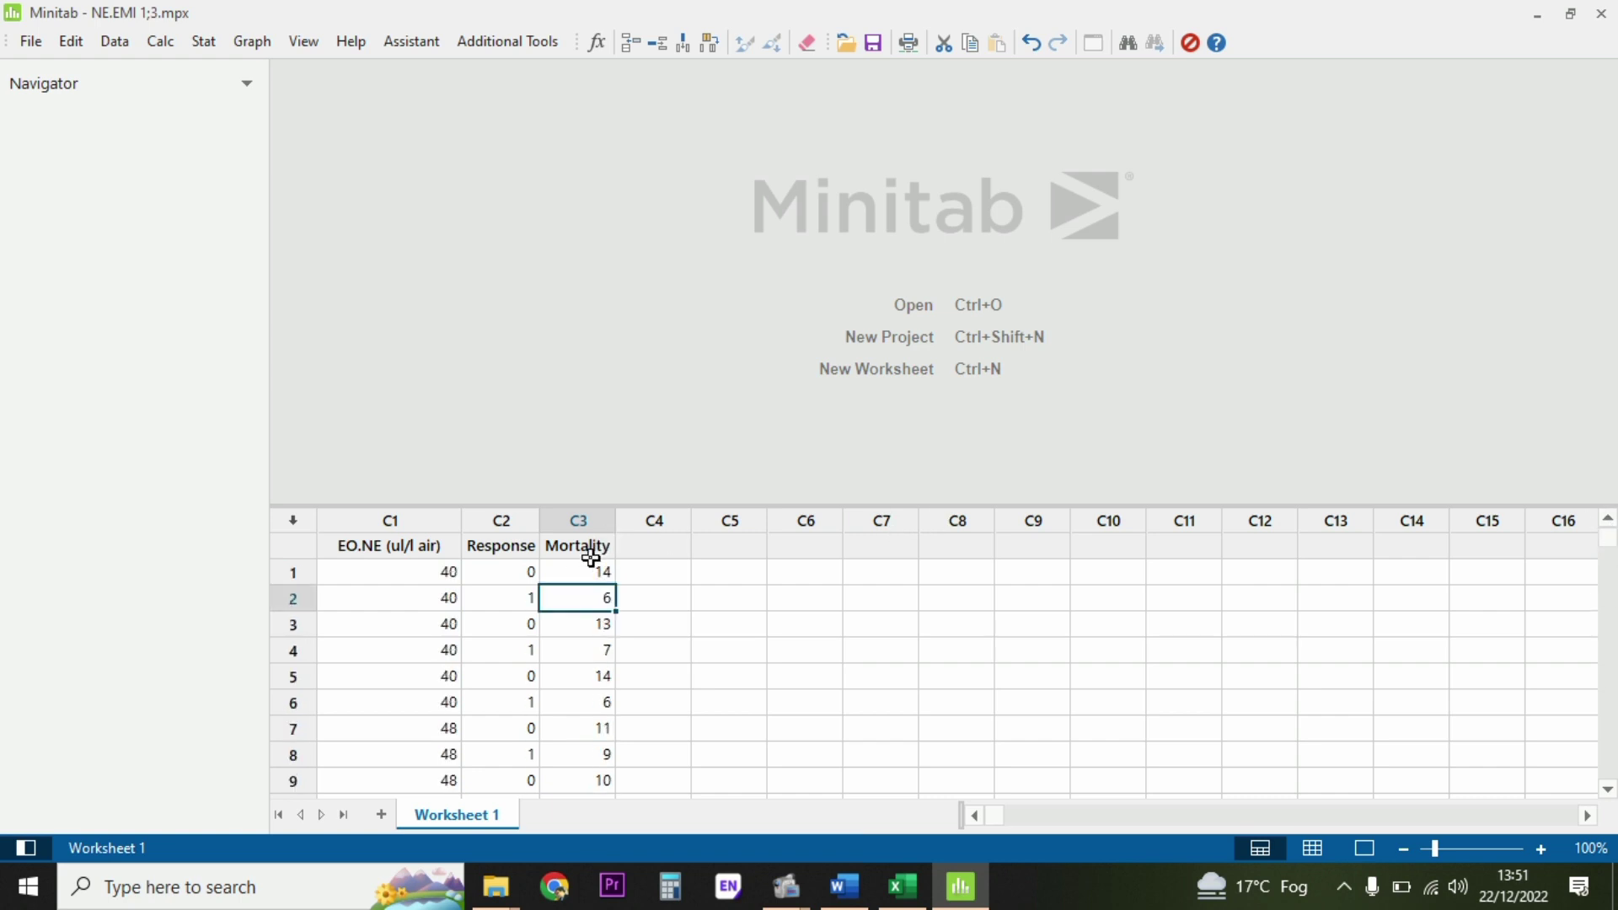
{"action": "left_click", "coordinate": [434, 573]}
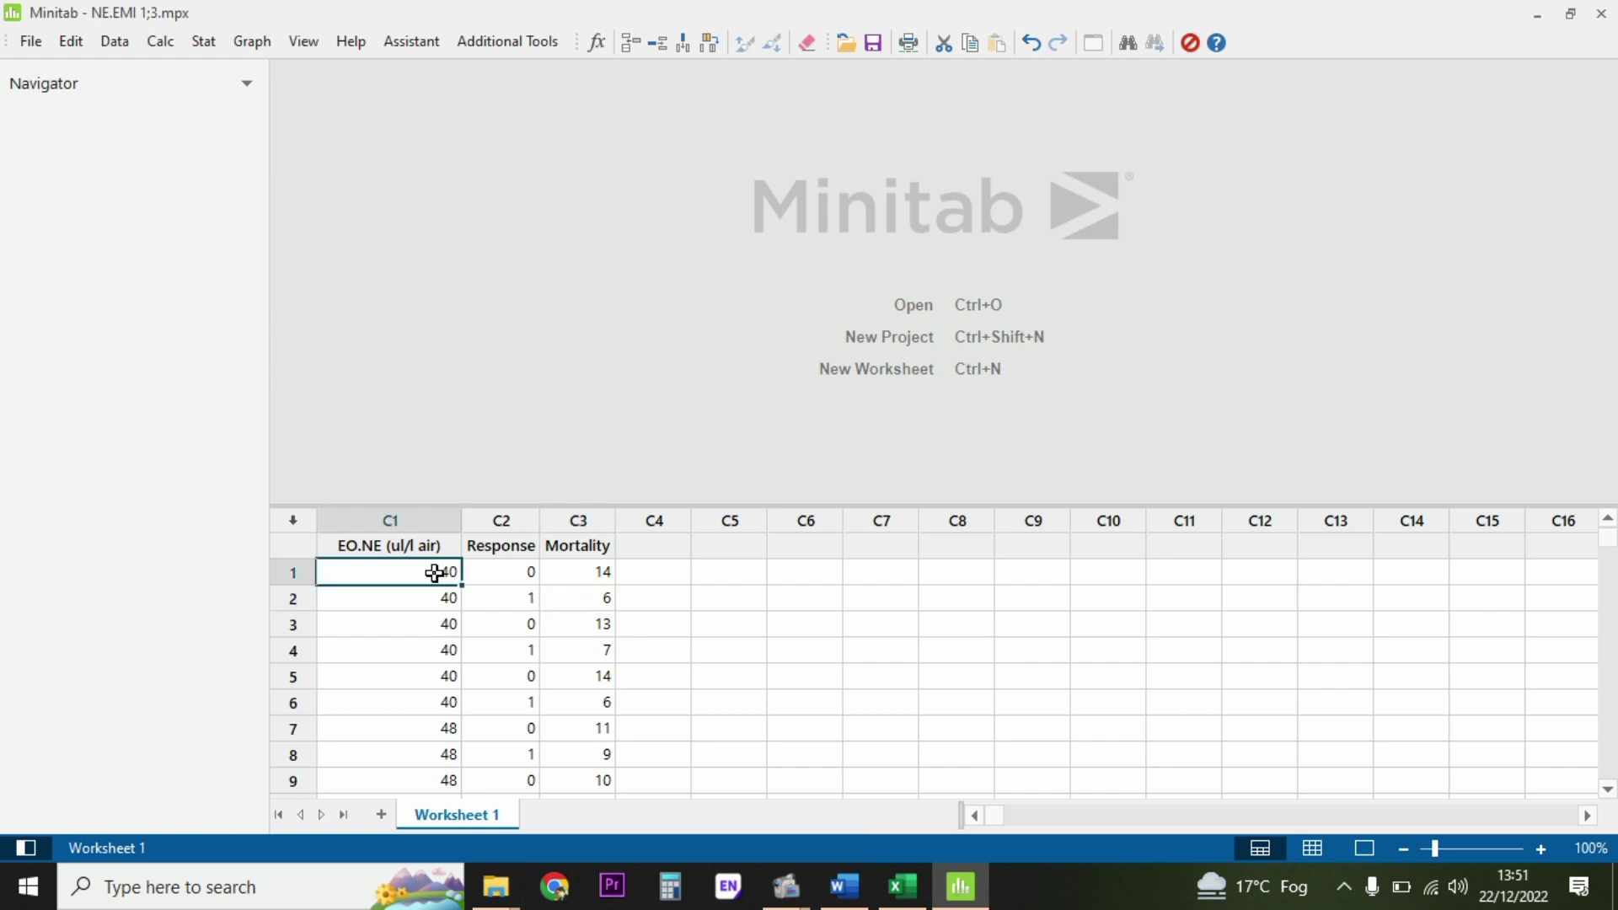
Step: Start a Probit Analysis with EO.NE (ul/l air) as the stimulus
{"action": "left_click", "coordinate": [214, 56]}
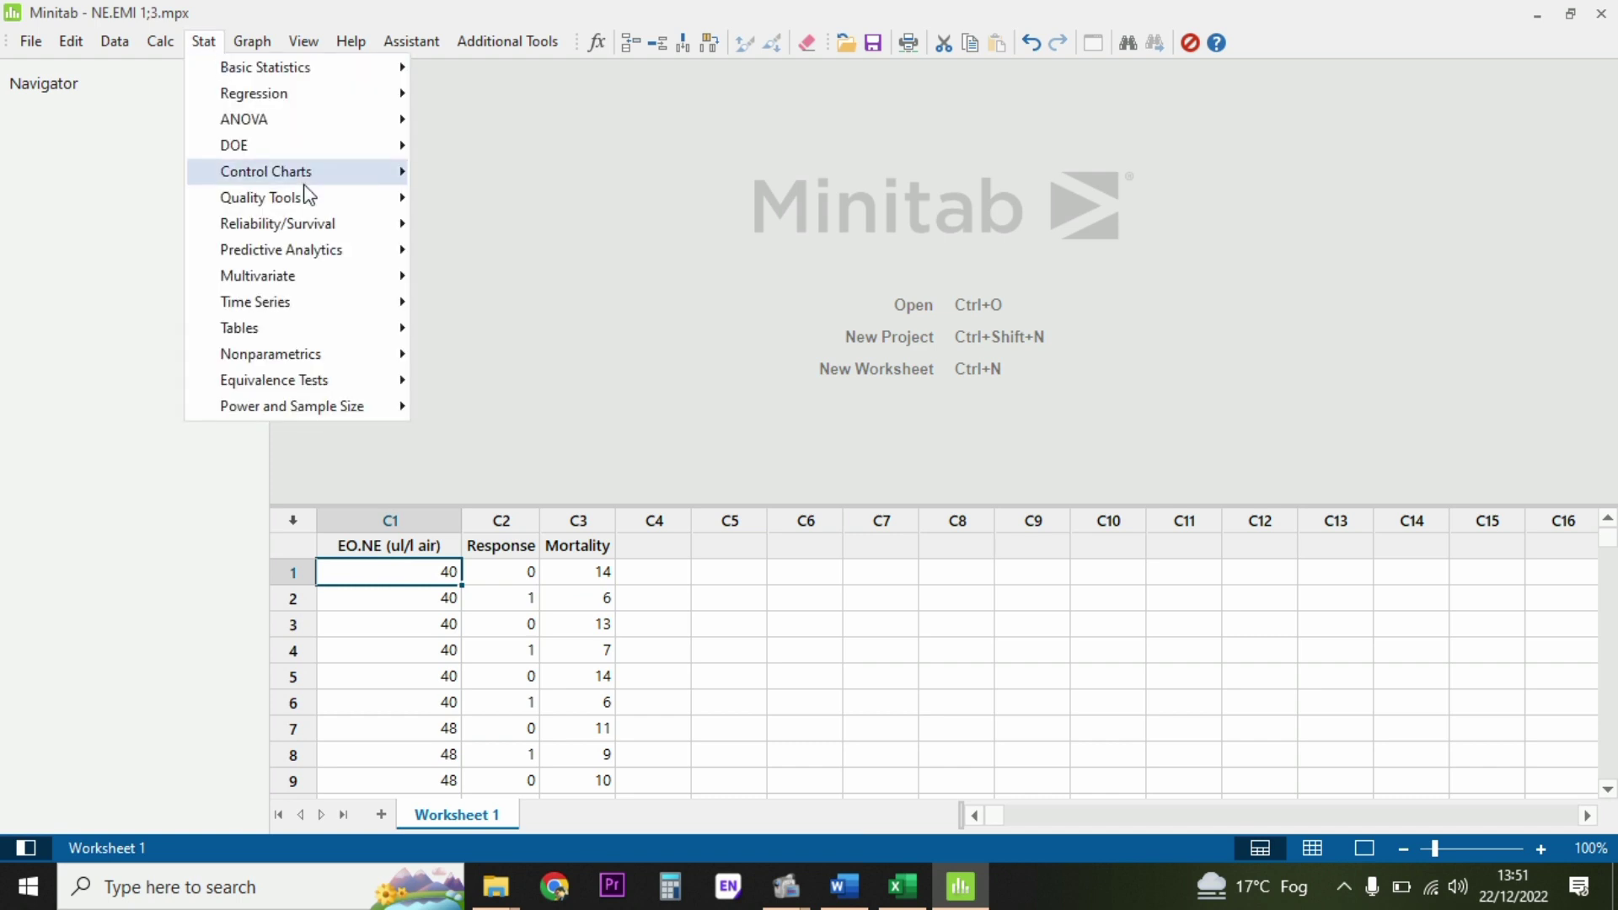
{"action": "mouse_move", "coordinate": [333, 233]}
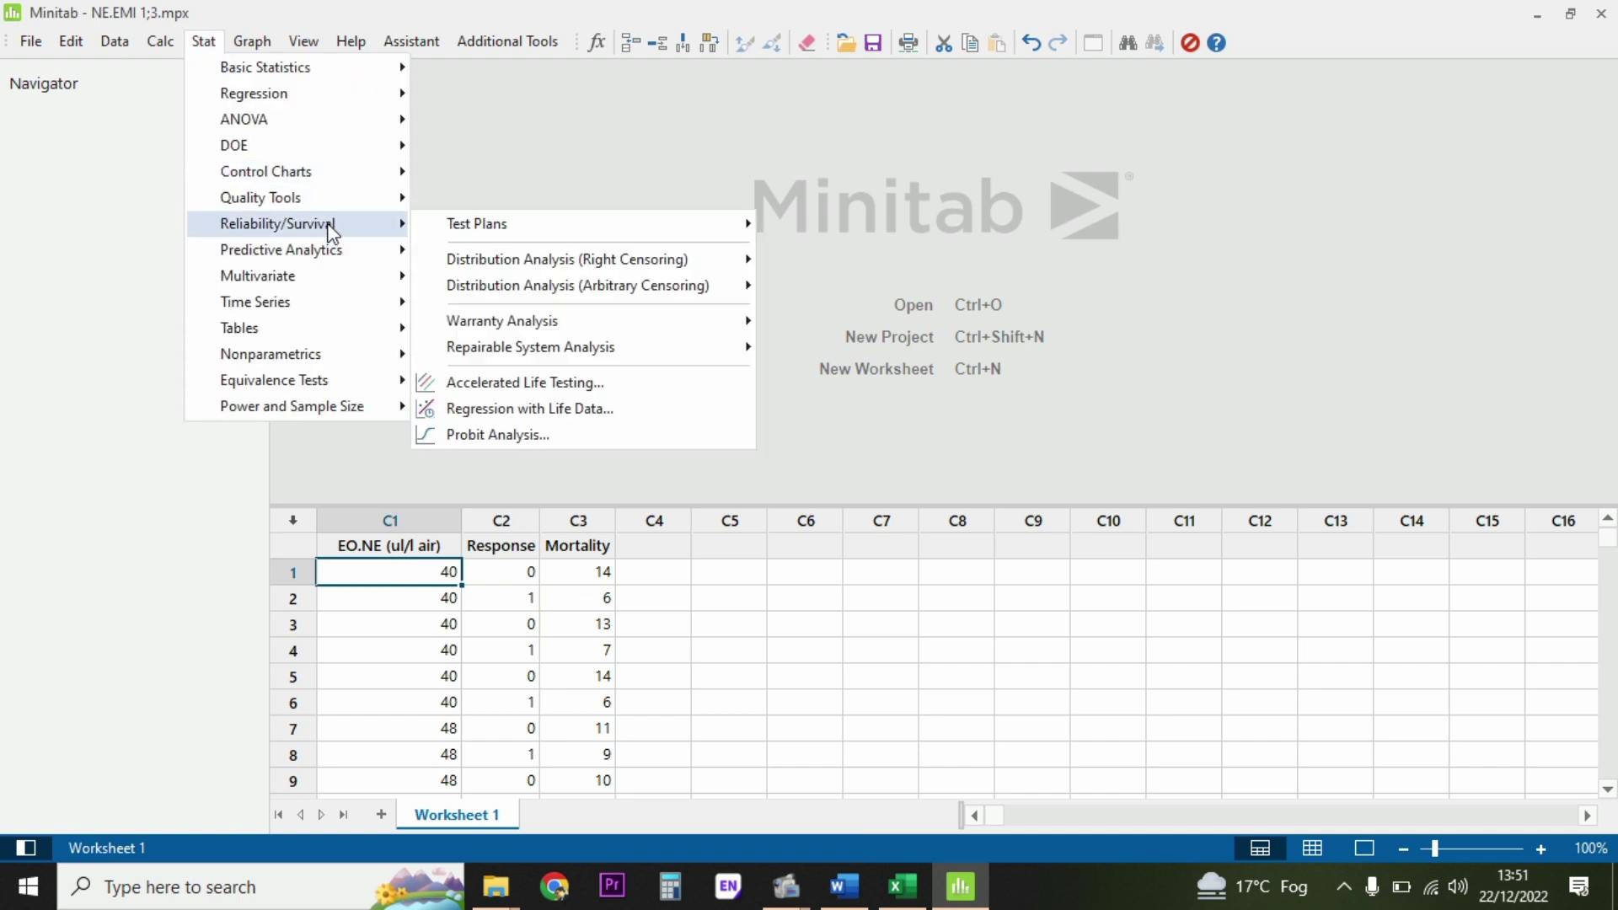
{"action": "left_click", "coordinate": [507, 430]}
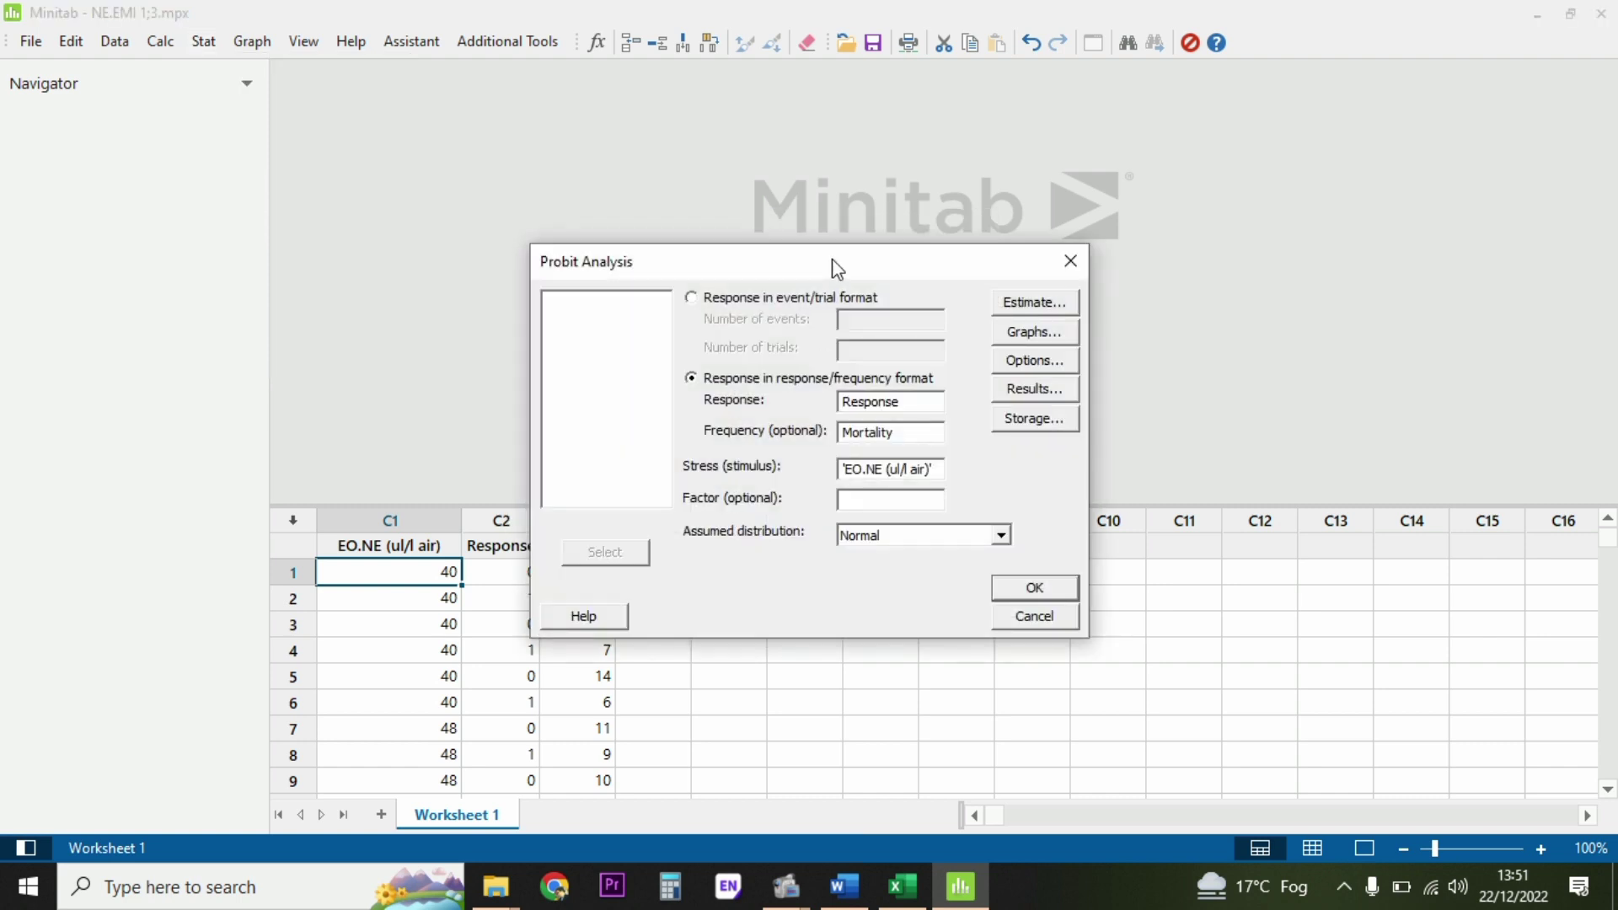
{"action": "left_click_drag", "start_coordinate": [836, 268], "coordinate": [947, 257]}
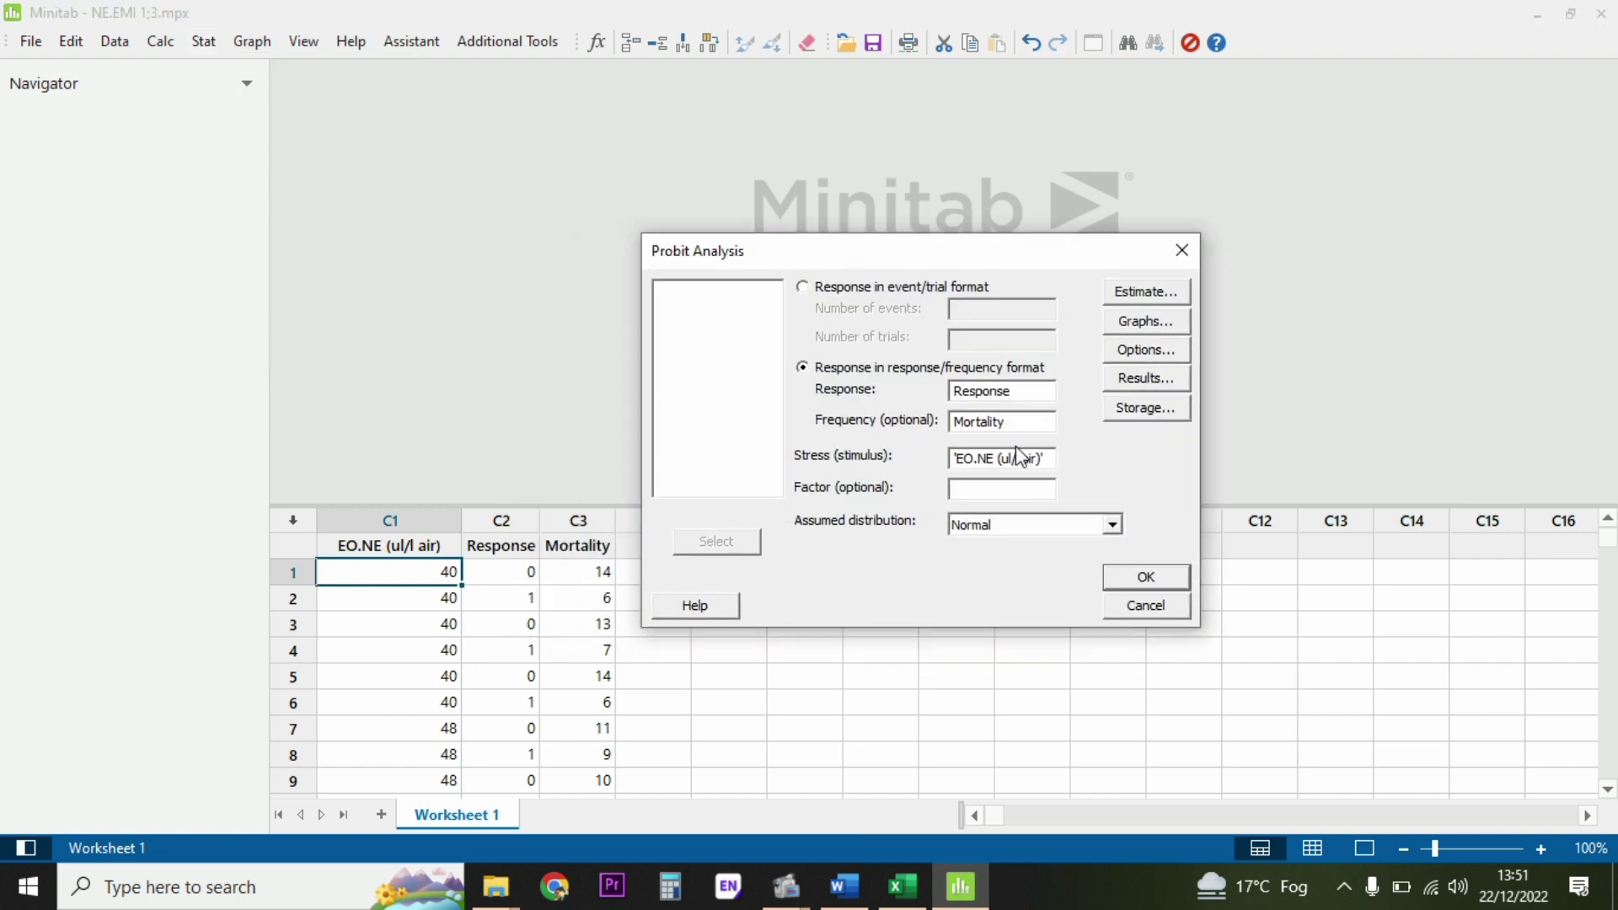
{"action": "left_click", "coordinate": [1027, 459]}
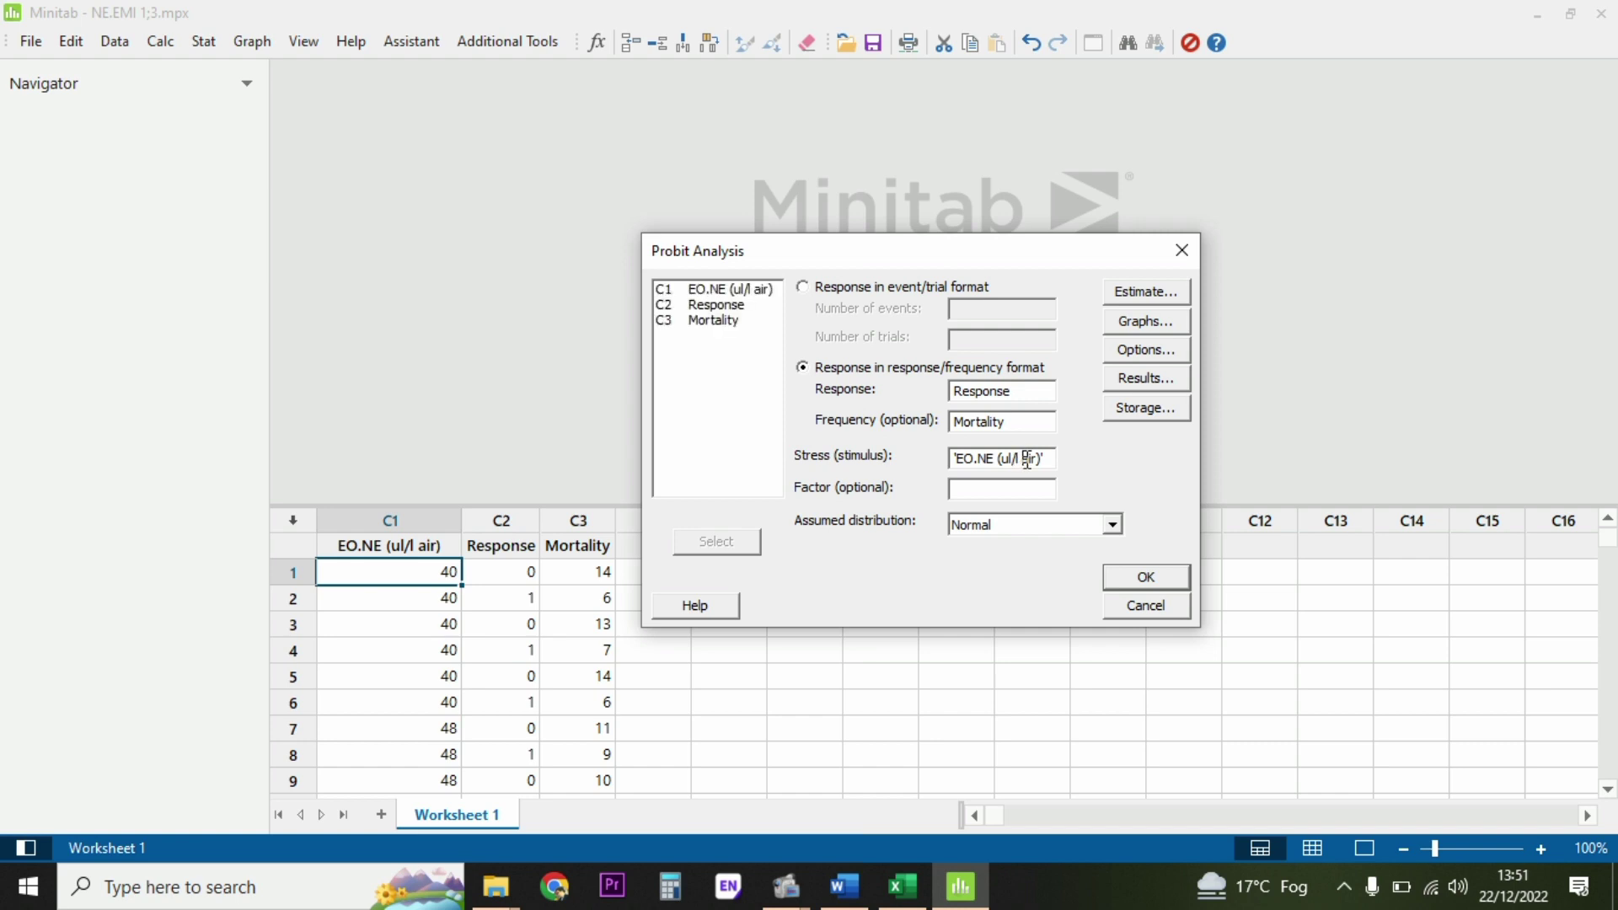
{"action": "left_click_drag", "start_coordinate": [1049, 460], "coordinate": [912, 446]}
{"action": "key", "text": "BackSpace"}
{"action": "left_click", "coordinate": [749, 291]}
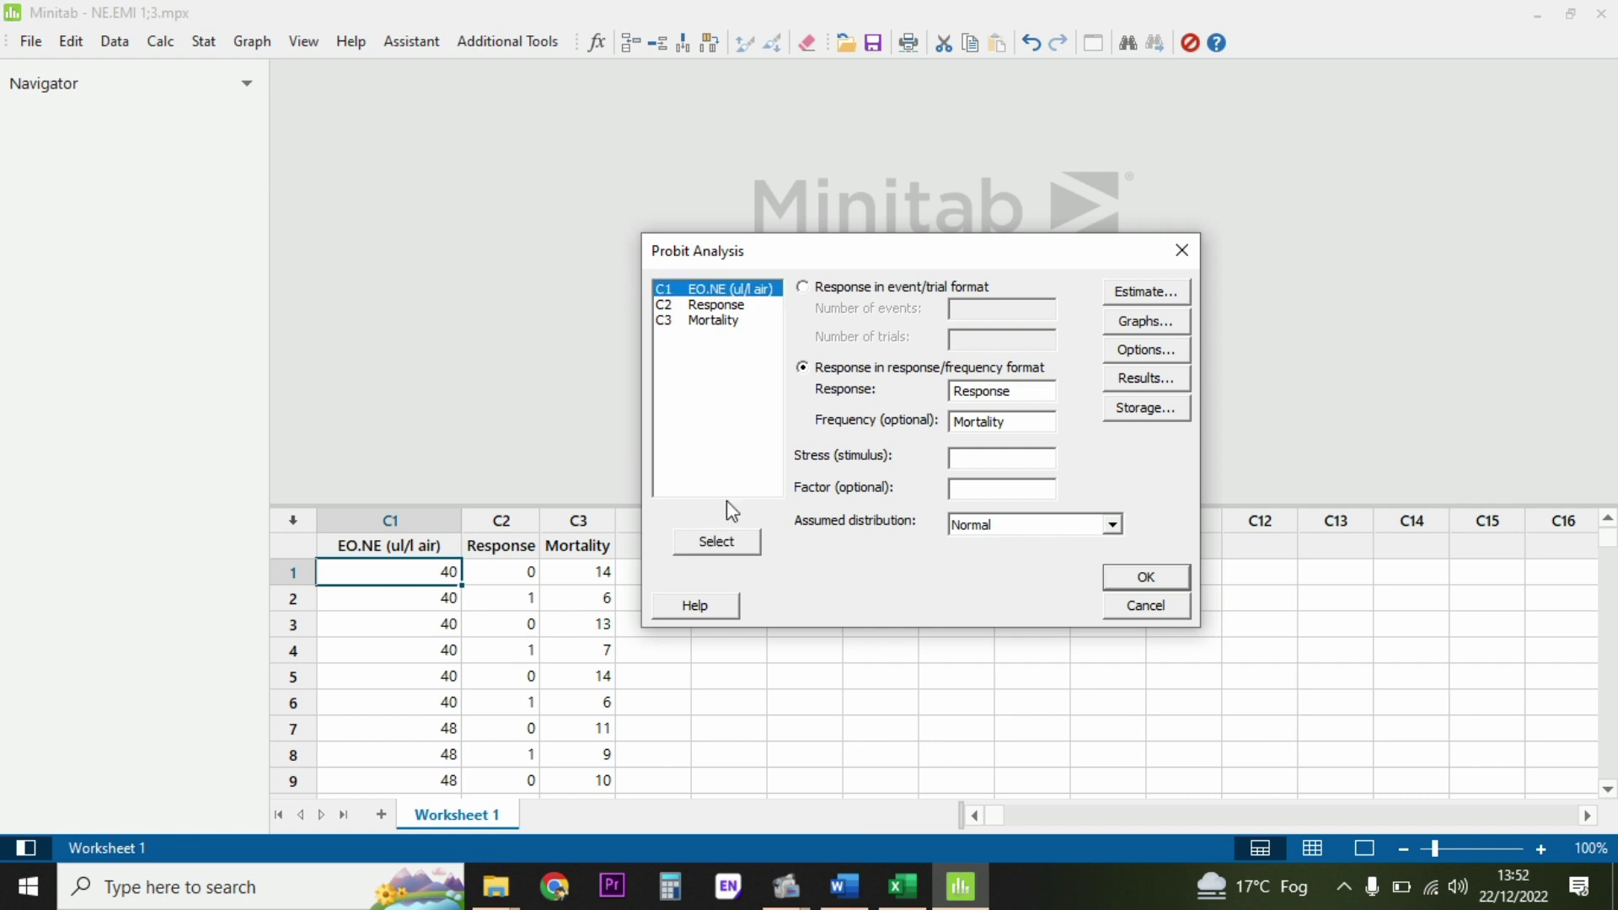
{"action": "left_click", "coordinate": [721, 541]}
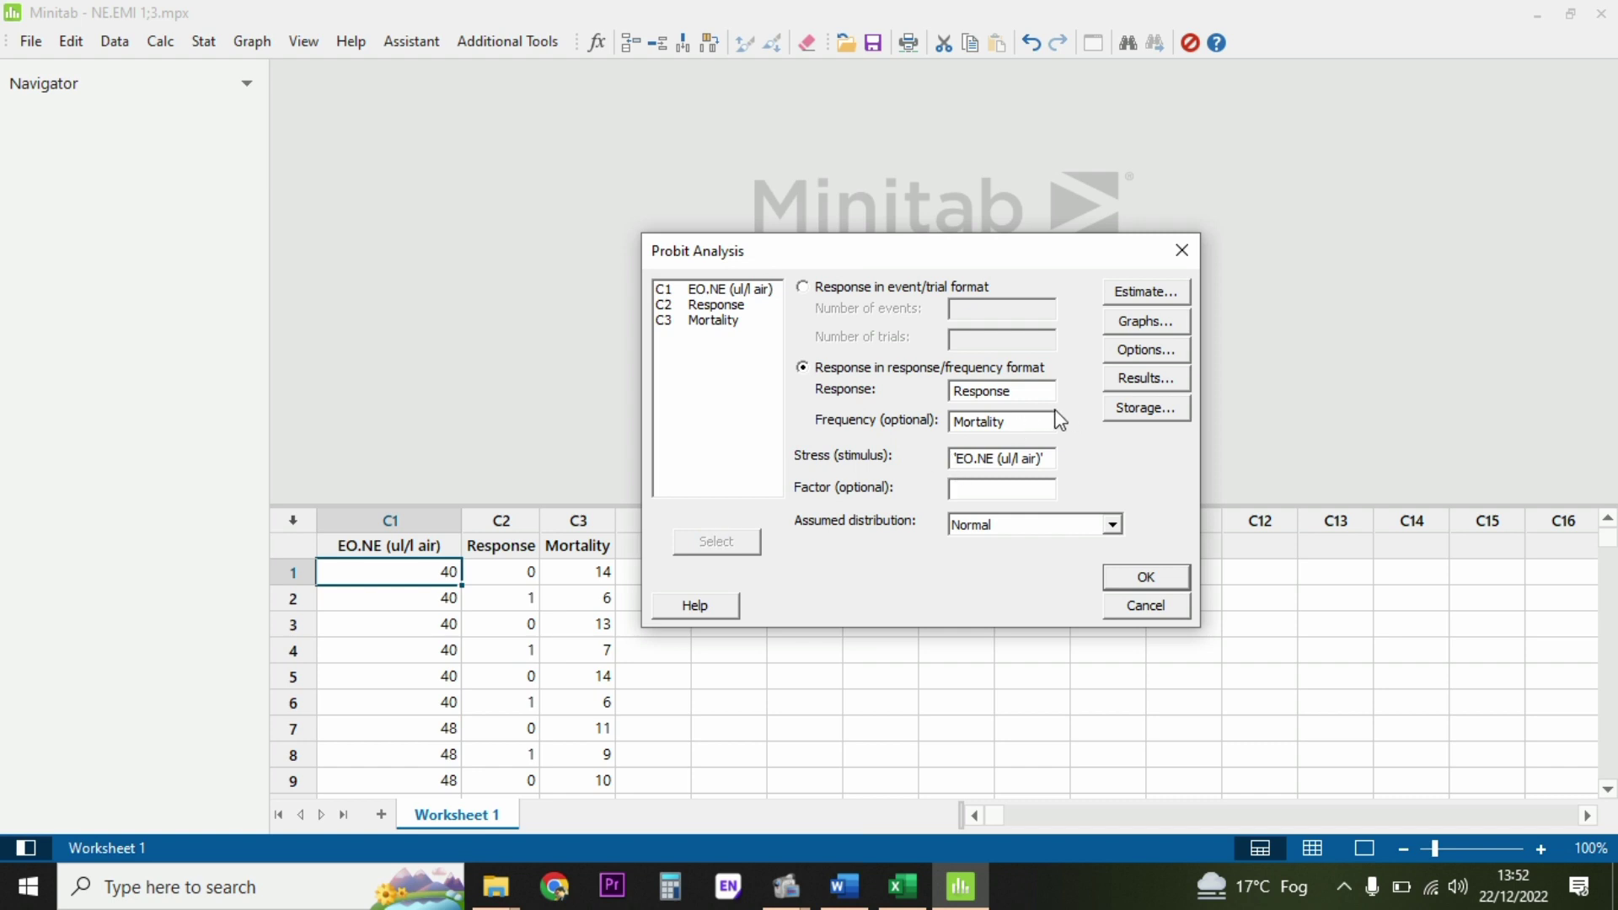
Step: Use Mortality as frequency and Response as response, keep the Normal distribution, and run it
{"action": "left_click_drag", "start_coordinate": [1024, 422], "coordinate": [907, 420]}
{"action": "key", "text": "Delete"}
{"action": "left_click", "coordinate": [737, 321]}
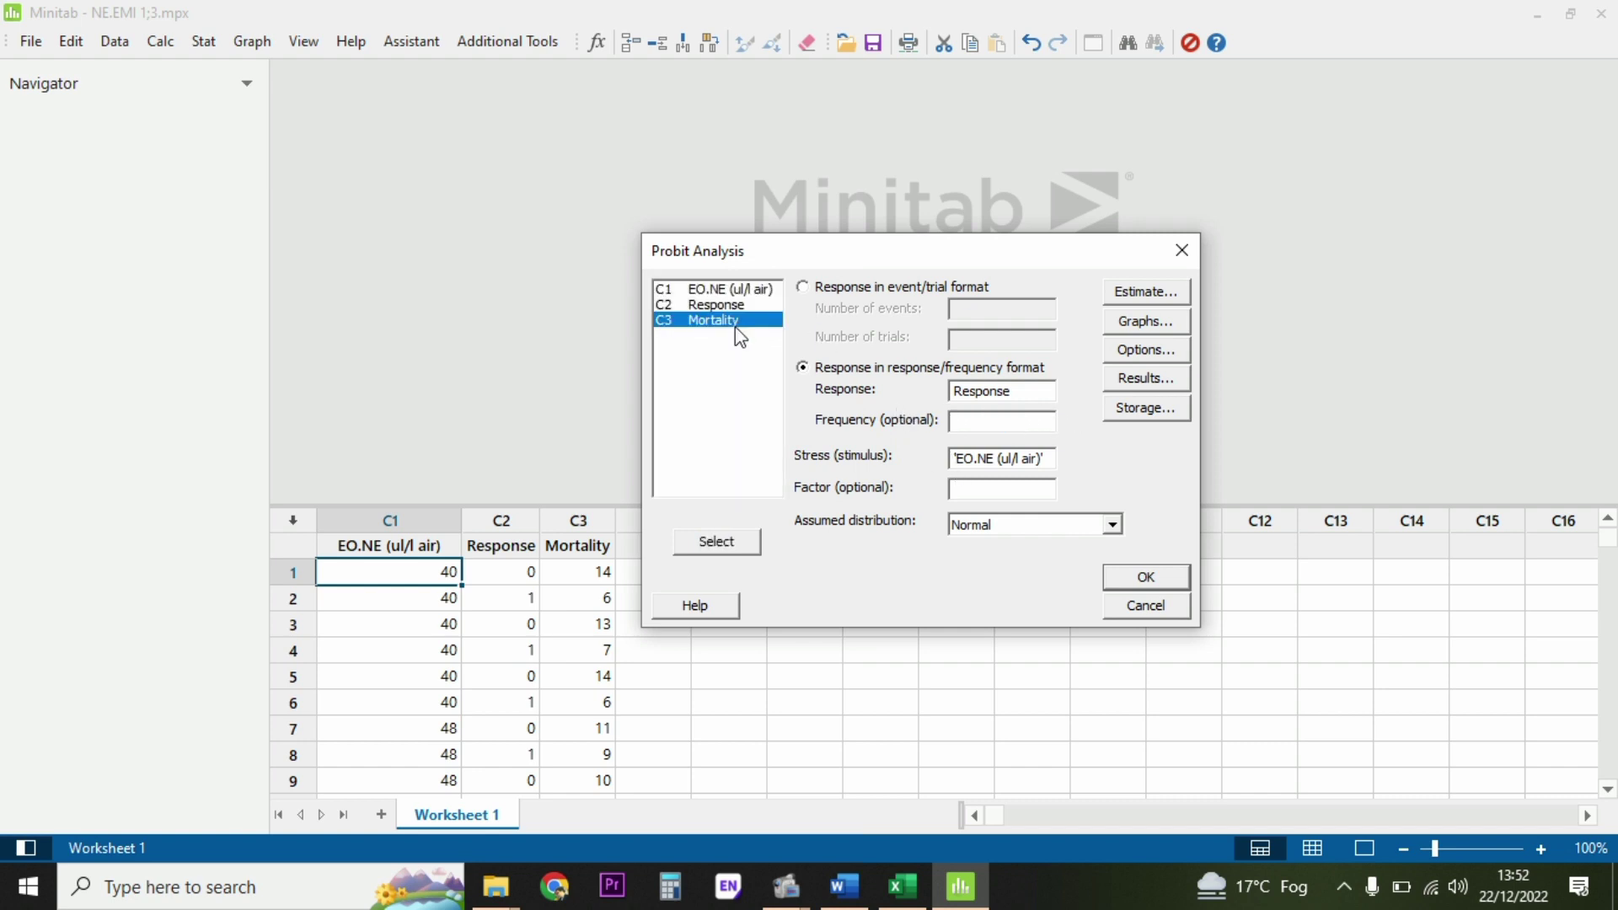
{"action": "left_click", "coordinate": [741, 546]}
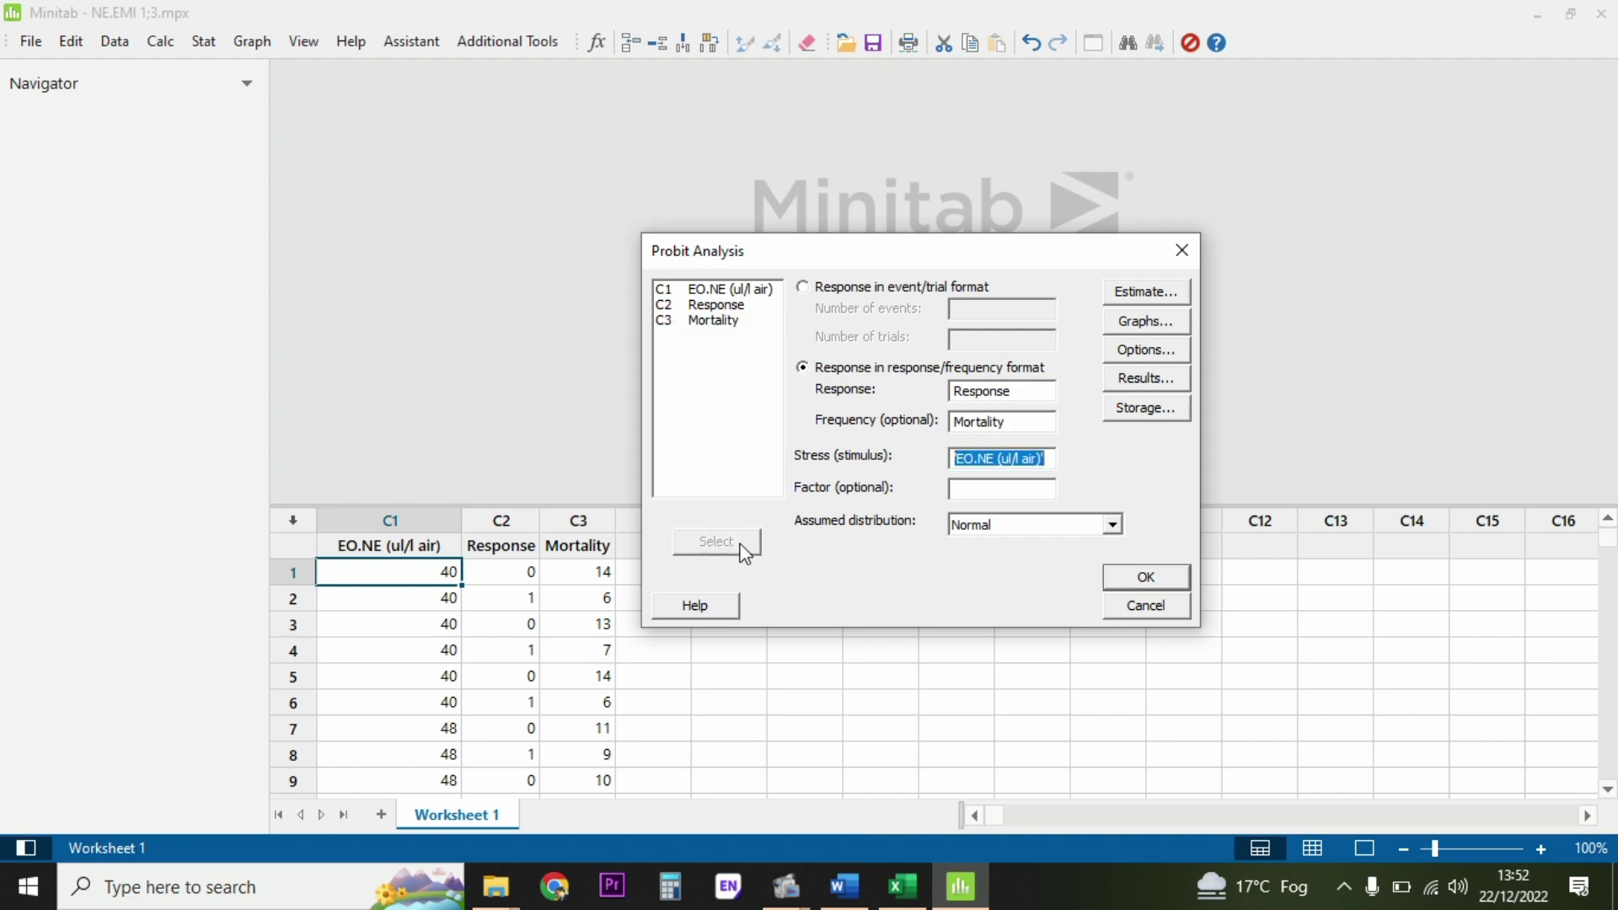
{"action": "double_click", "coordinate": [1032, 390]}
{"action": "key", "text": "Delete"}
{"action": "left_click", "coordinate": [746, 305]}
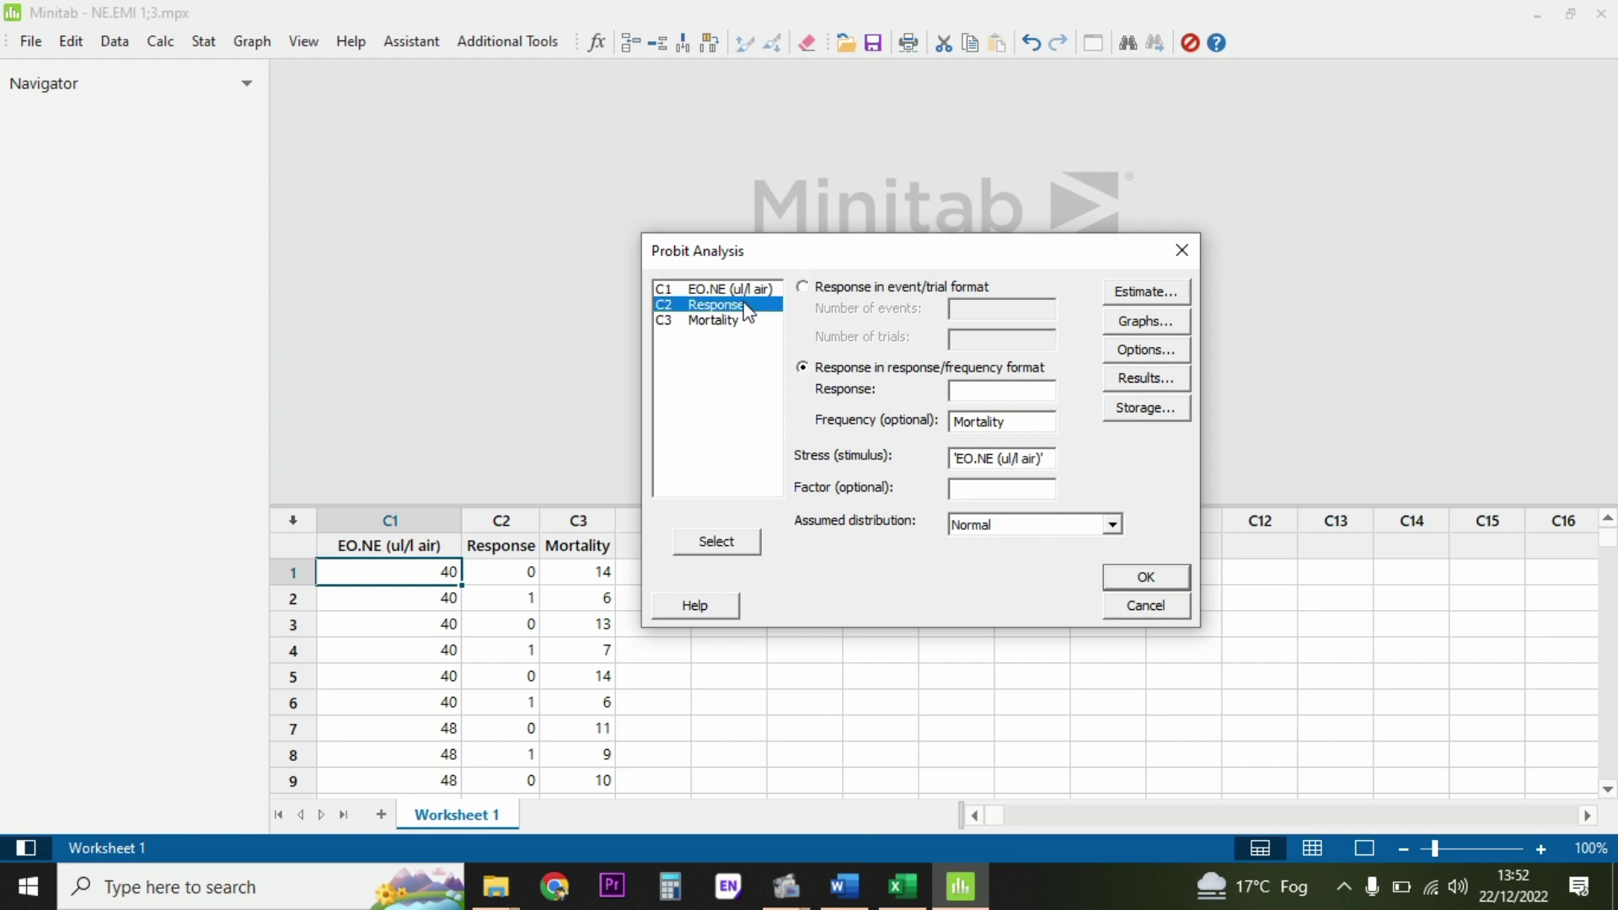
{"action": "left_click", "coordinate": [731, 547]}
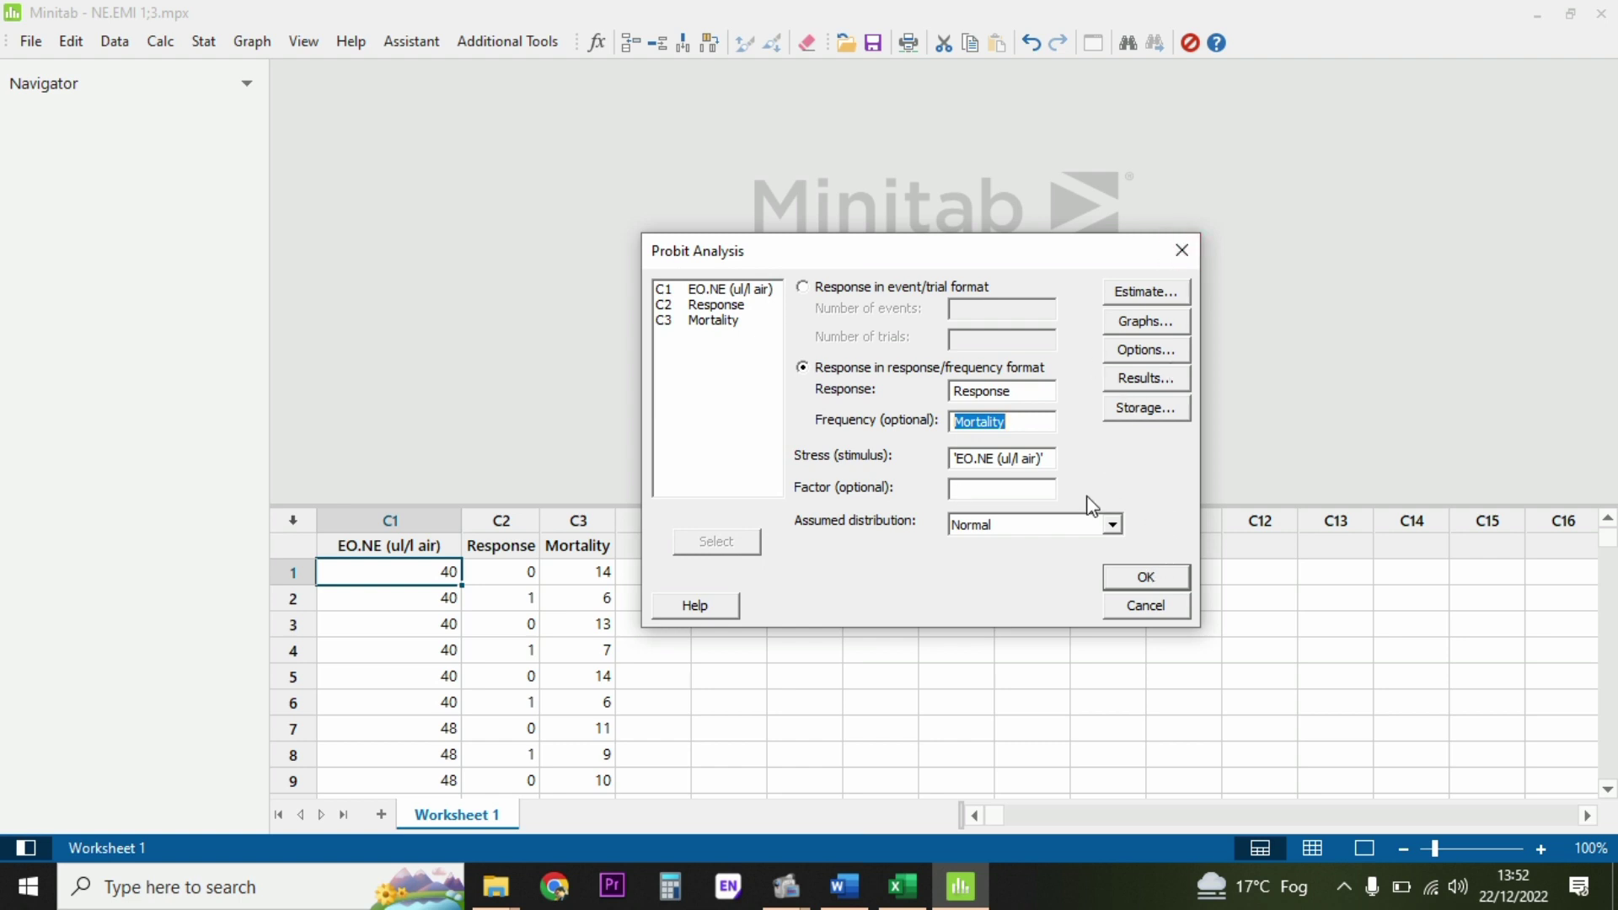
{"action": "left_click", "coordinate": [1113, 524]}
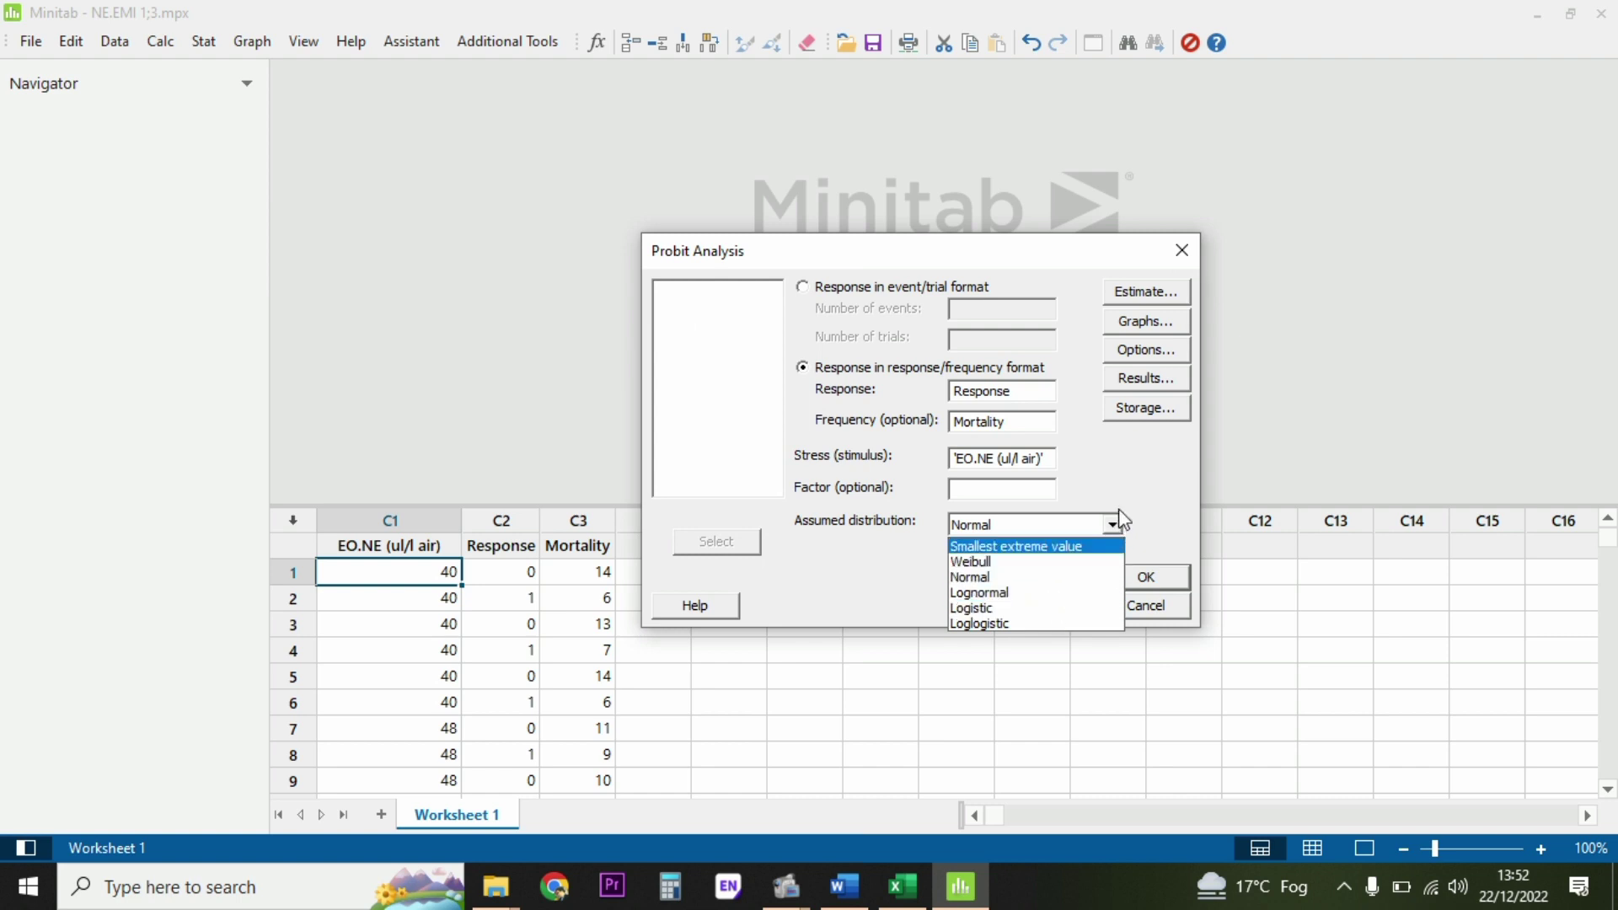
{"action": "left_click", "coordinate": [1165, 510]}
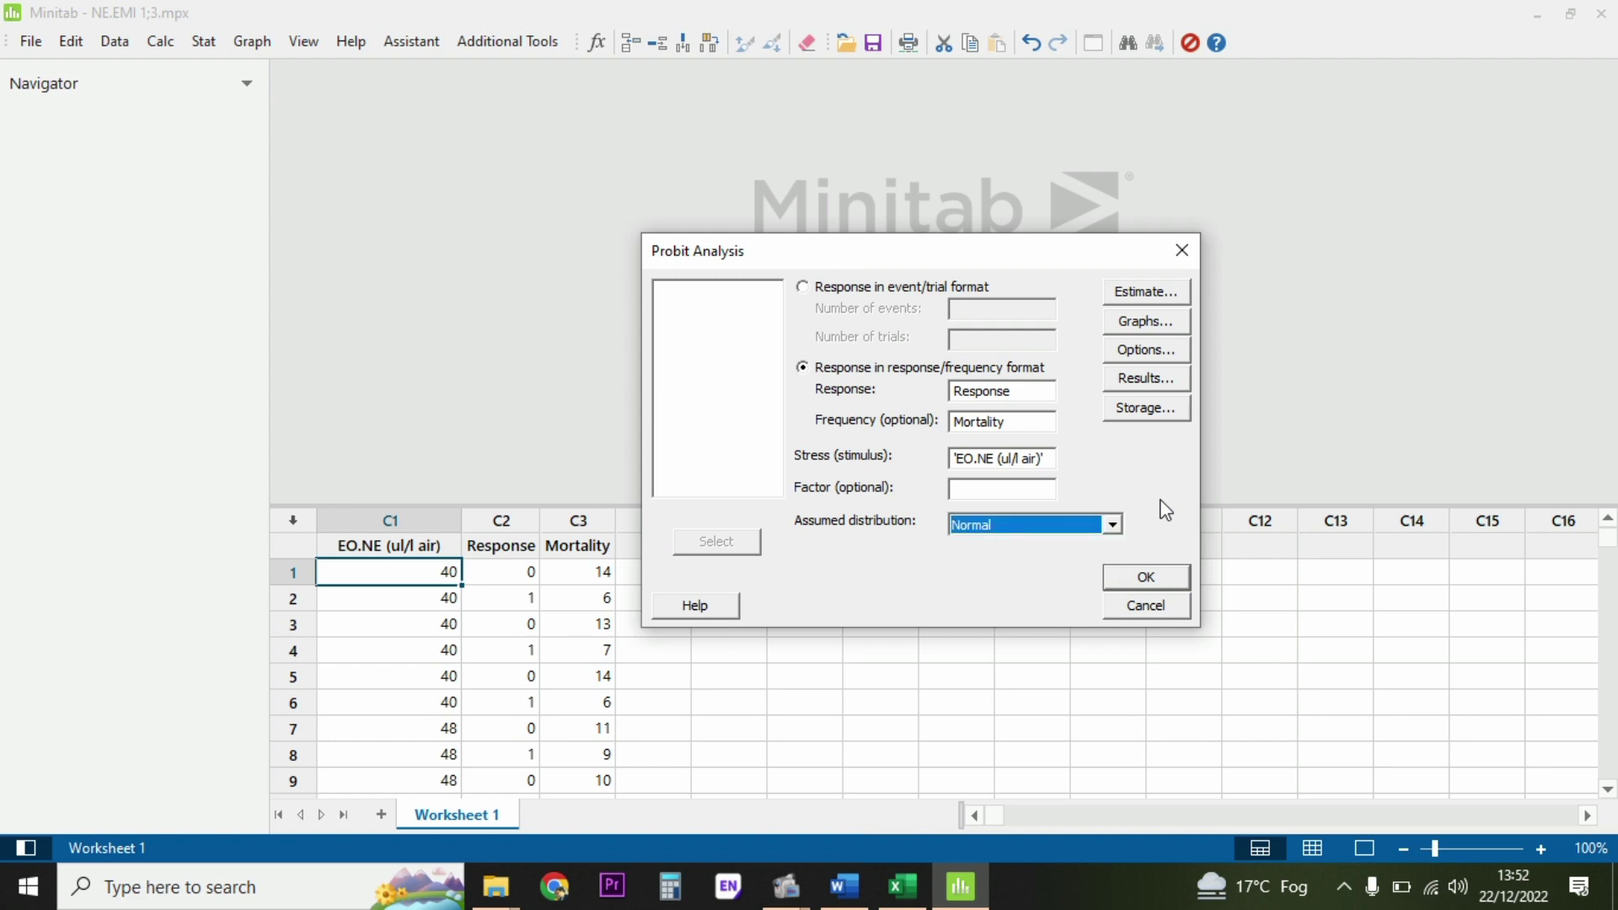
{"action": "left_click", "coordinate": [1154, 578]}
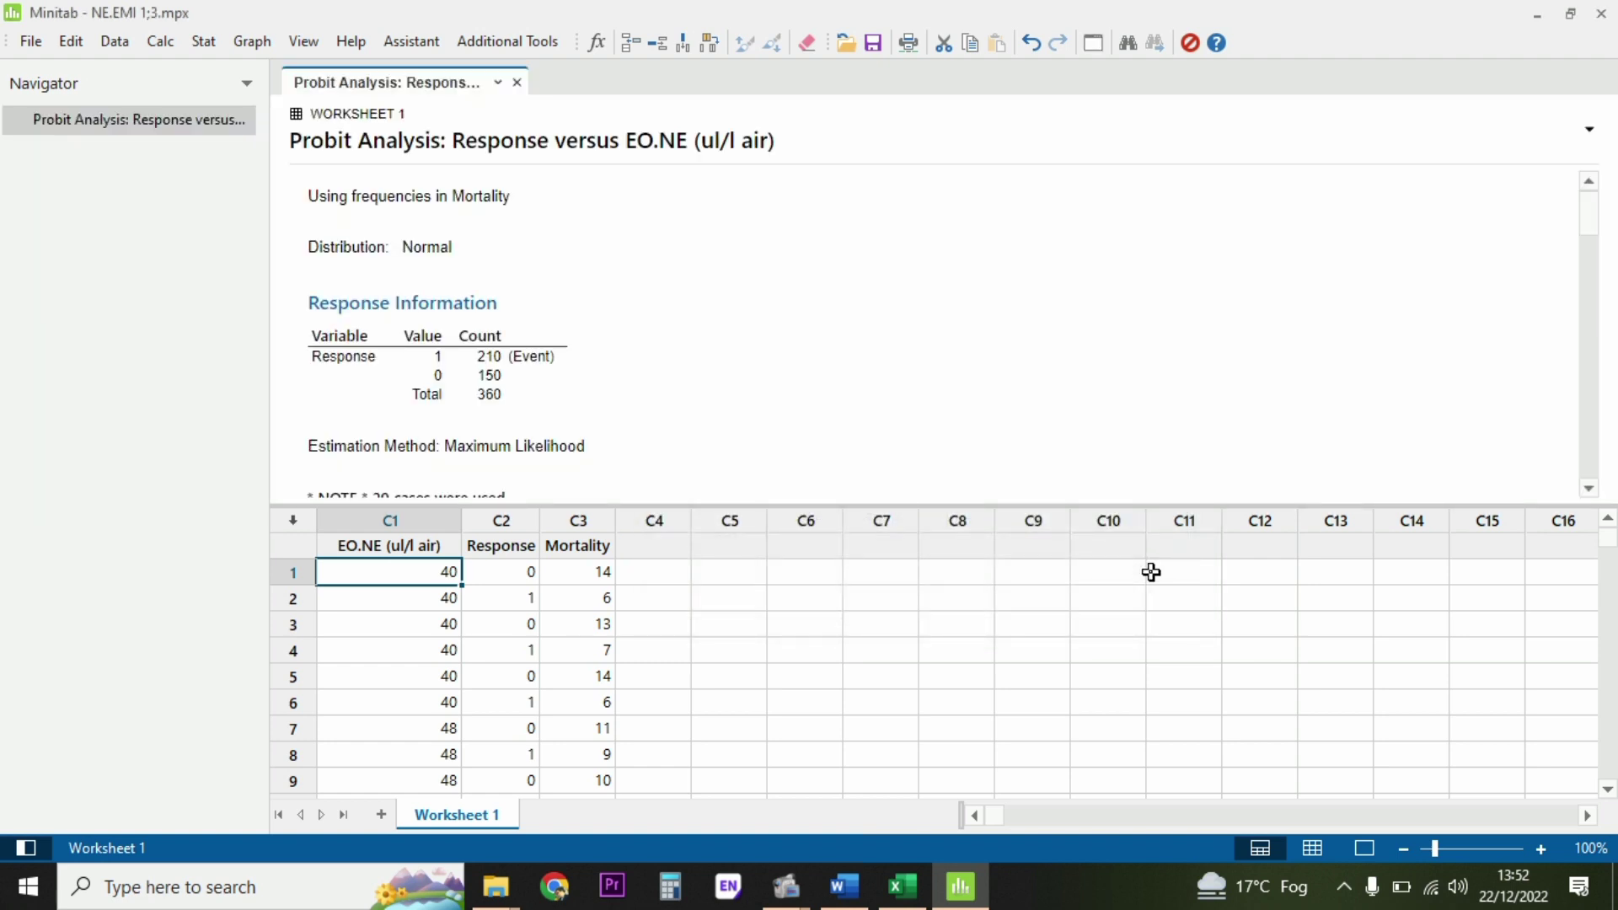
{"action": "left_click", "coordinate": [1590, 210]}
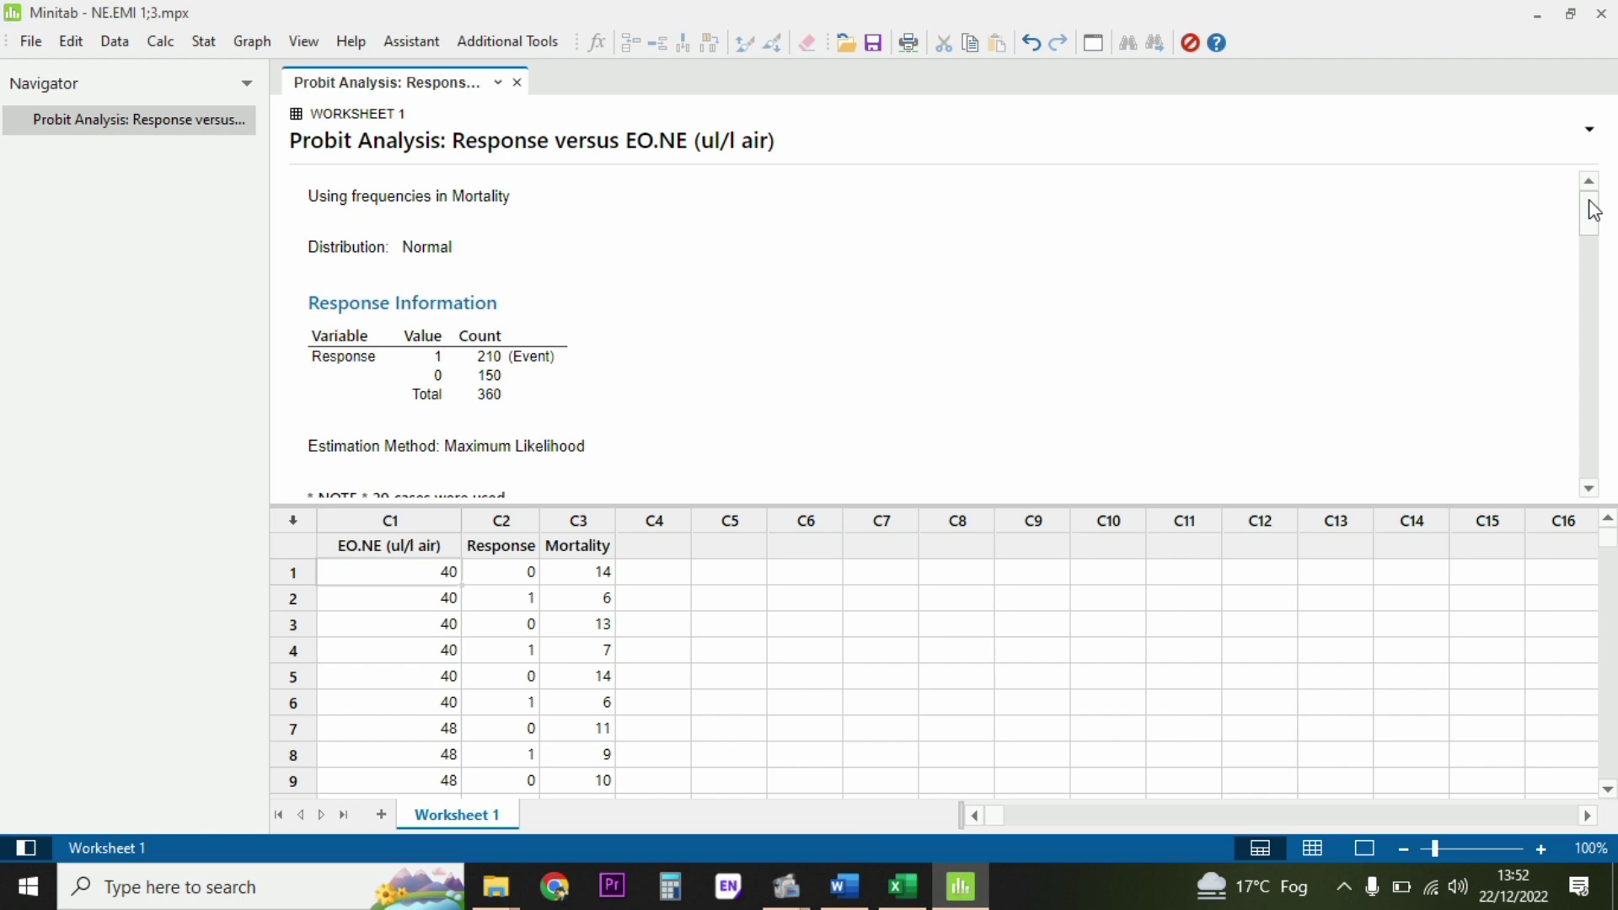
{"action": "left_click_drag", "start_coordinate": [1592, 211], "coordinate": [1601, 369]}
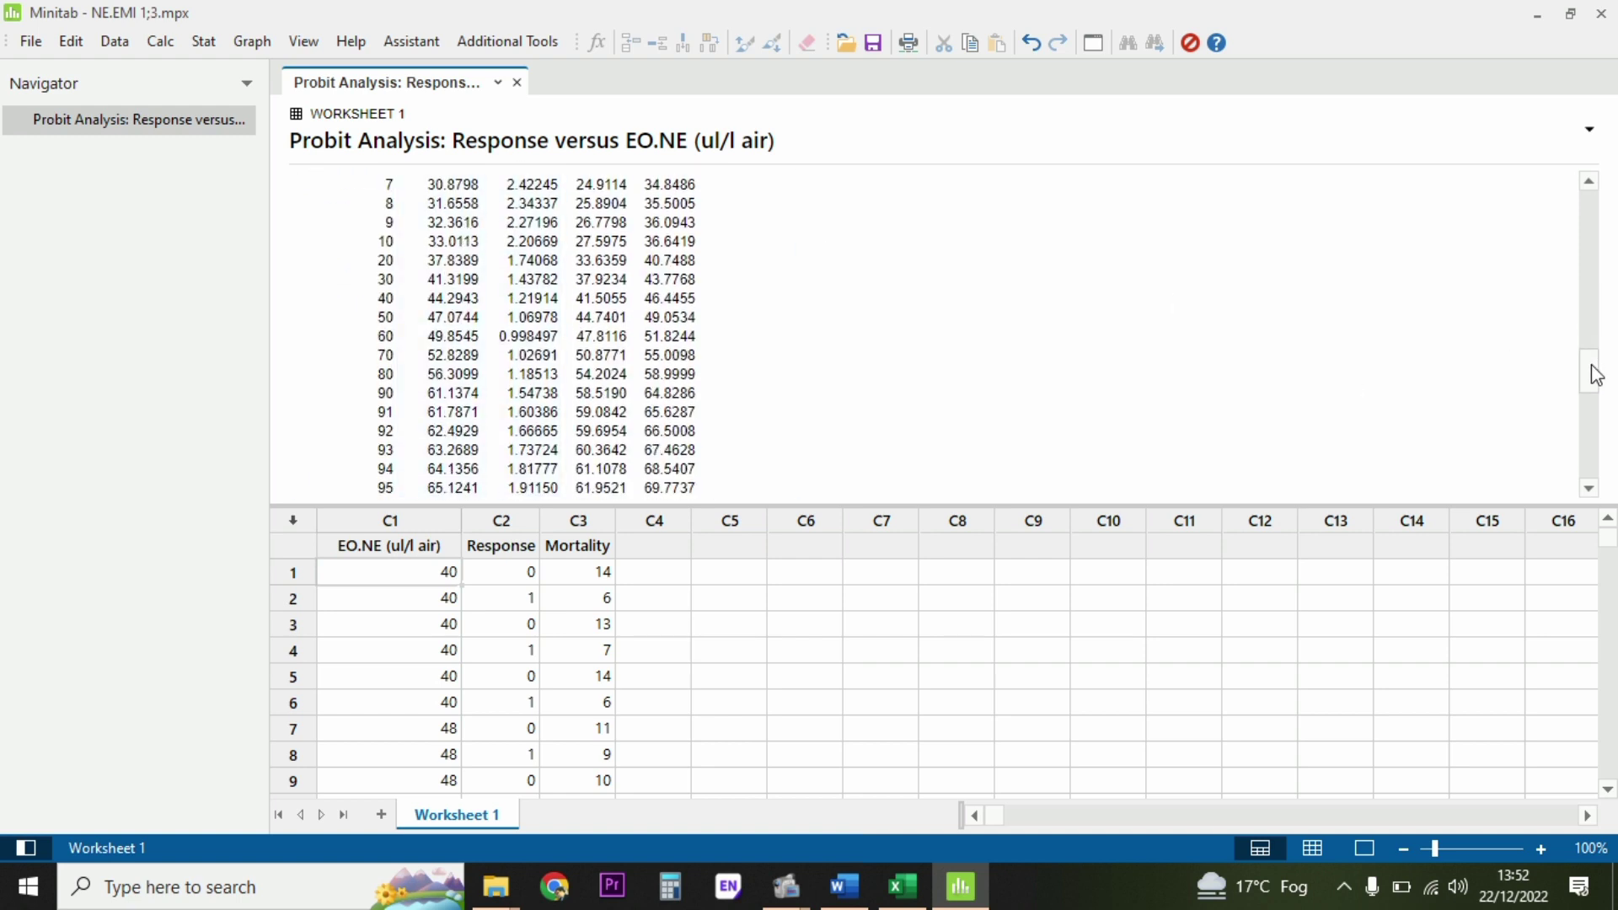
{"action": "left_click_drag", "start_coordinate": [1592, 365], "coordinate": [1588, 449]}
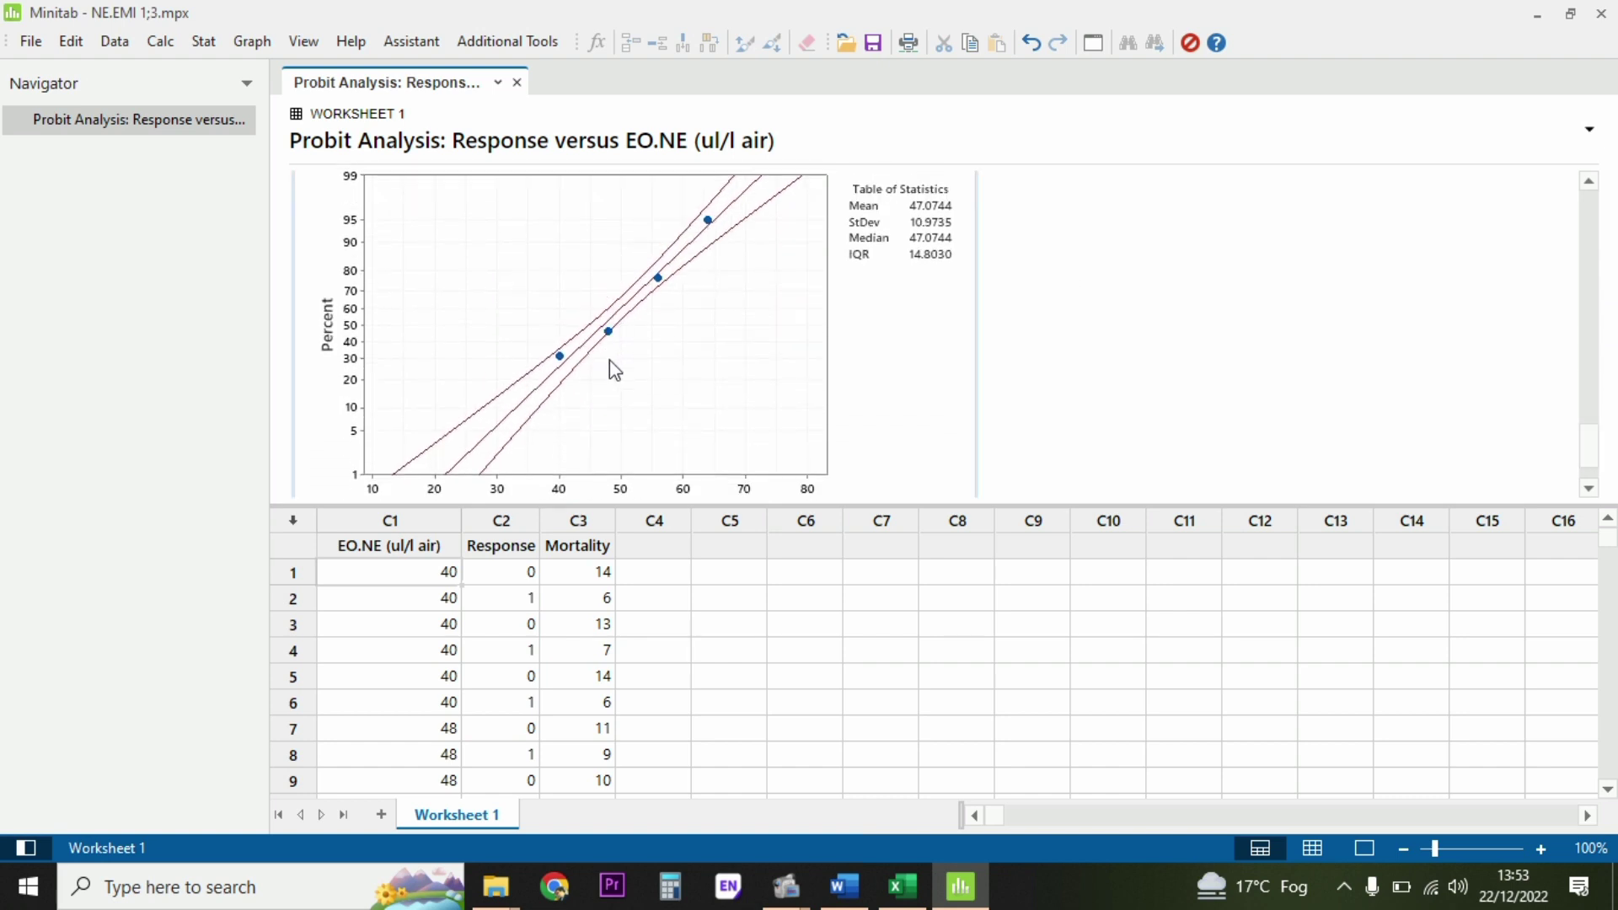
{"action": "left_click", "coordinate": [1587, 178]}
{"action": "left_click", "coordinate": [1587, 184]}
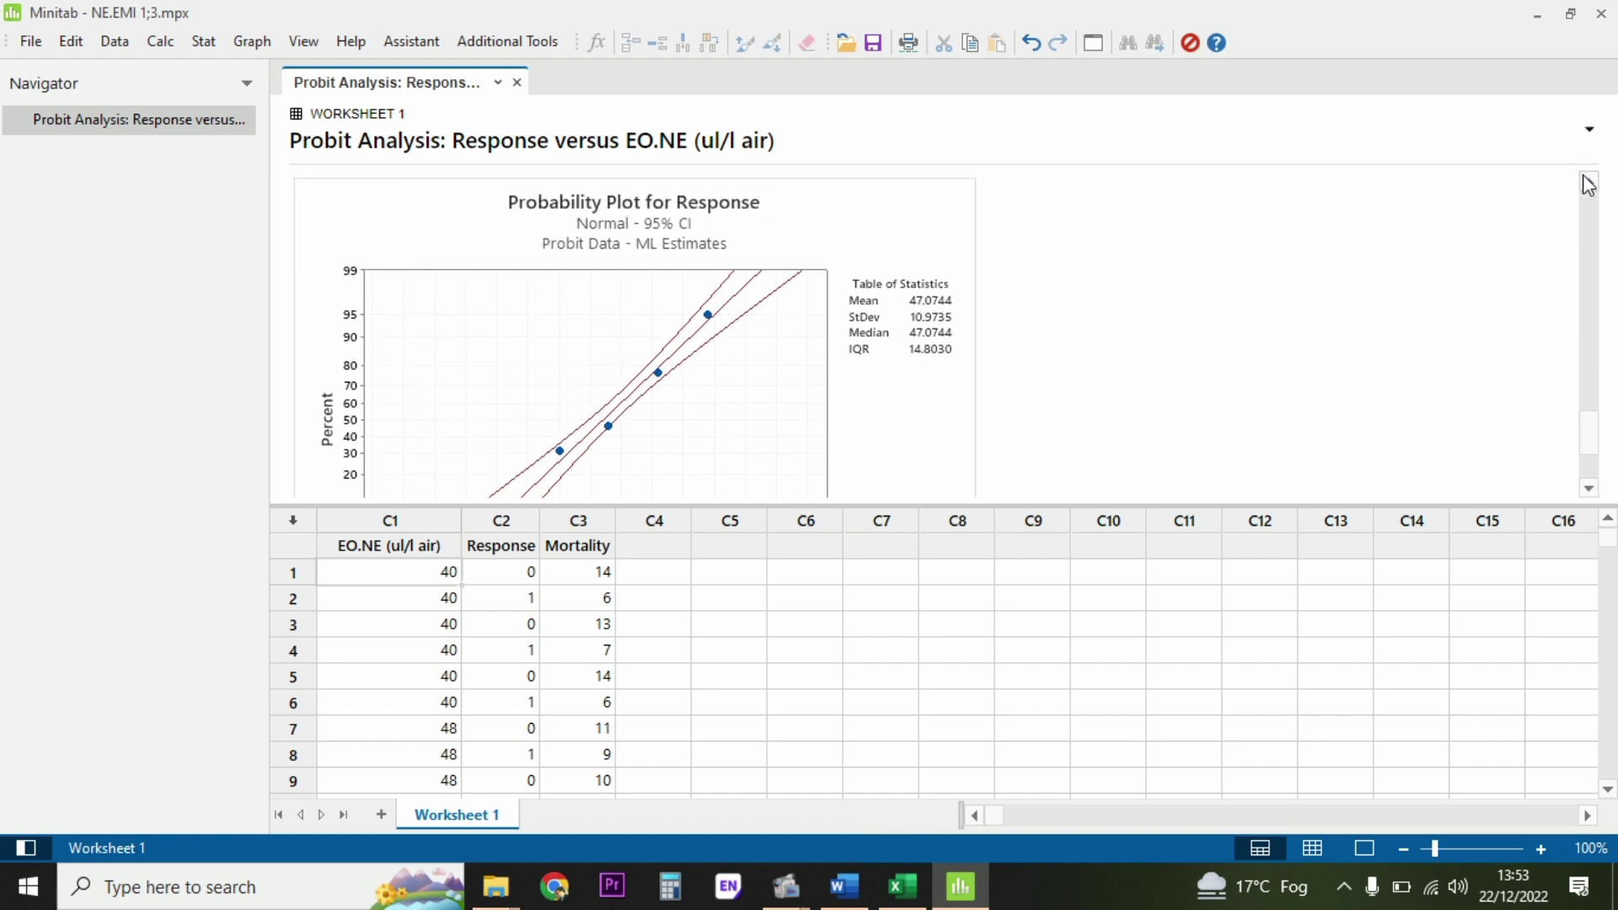
{"action": "left_click", "coordinate": [1588, 184]}
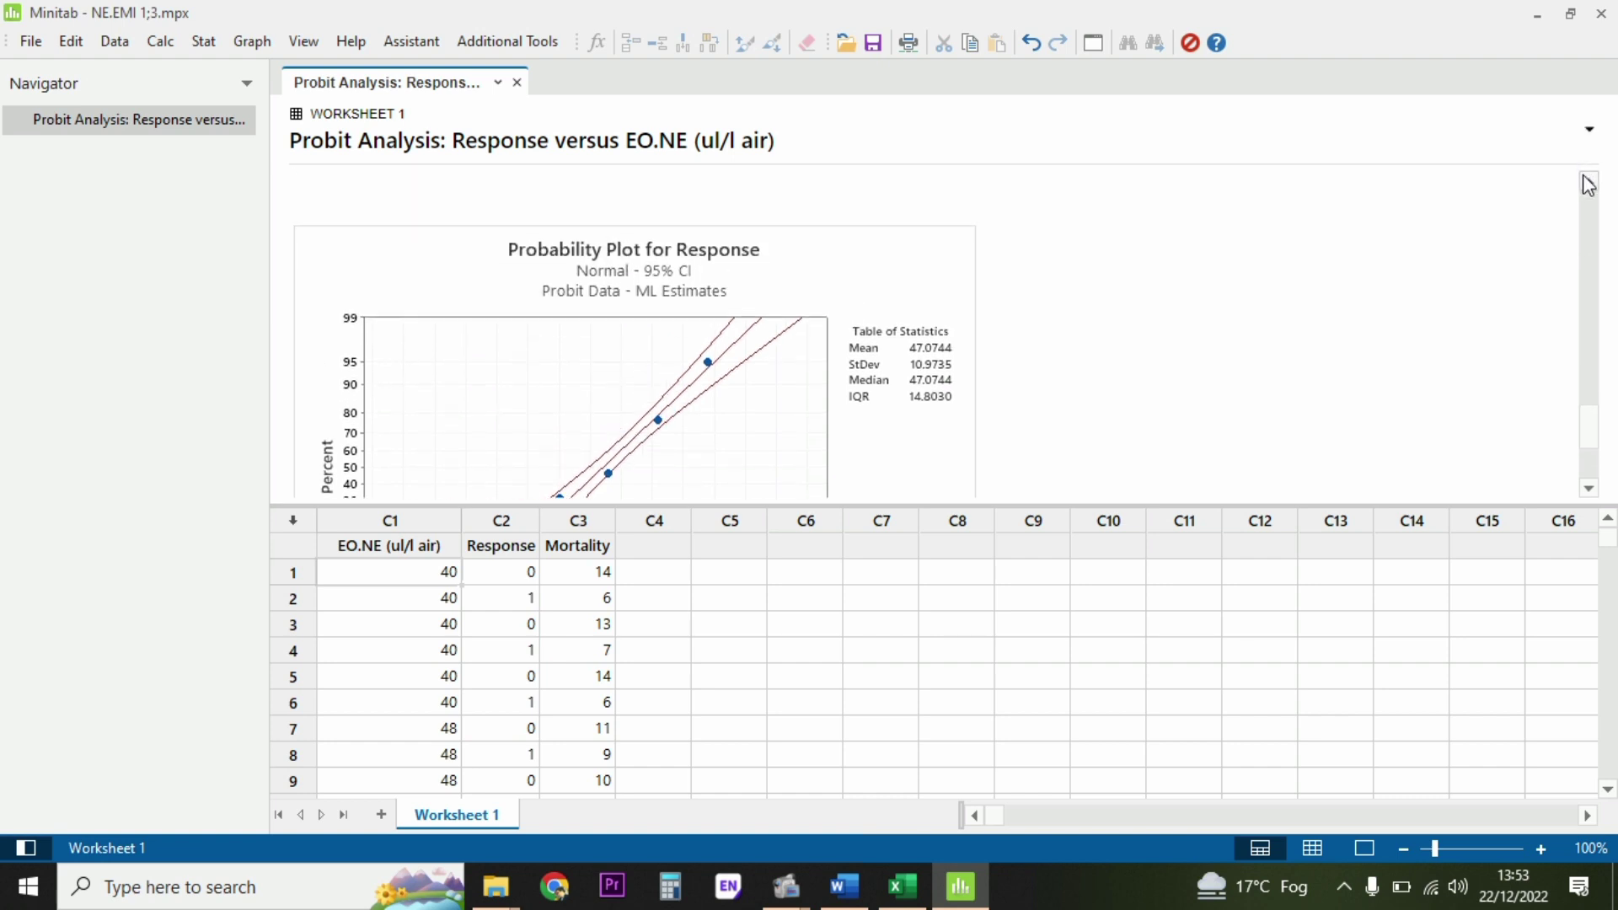
{"action": "left_click", "coordinate": [1587, 183]}
{"action": "left_click", "coordinate": [1587, 183]}
{"action": "left_click", "coordinate": [1587, 185]}
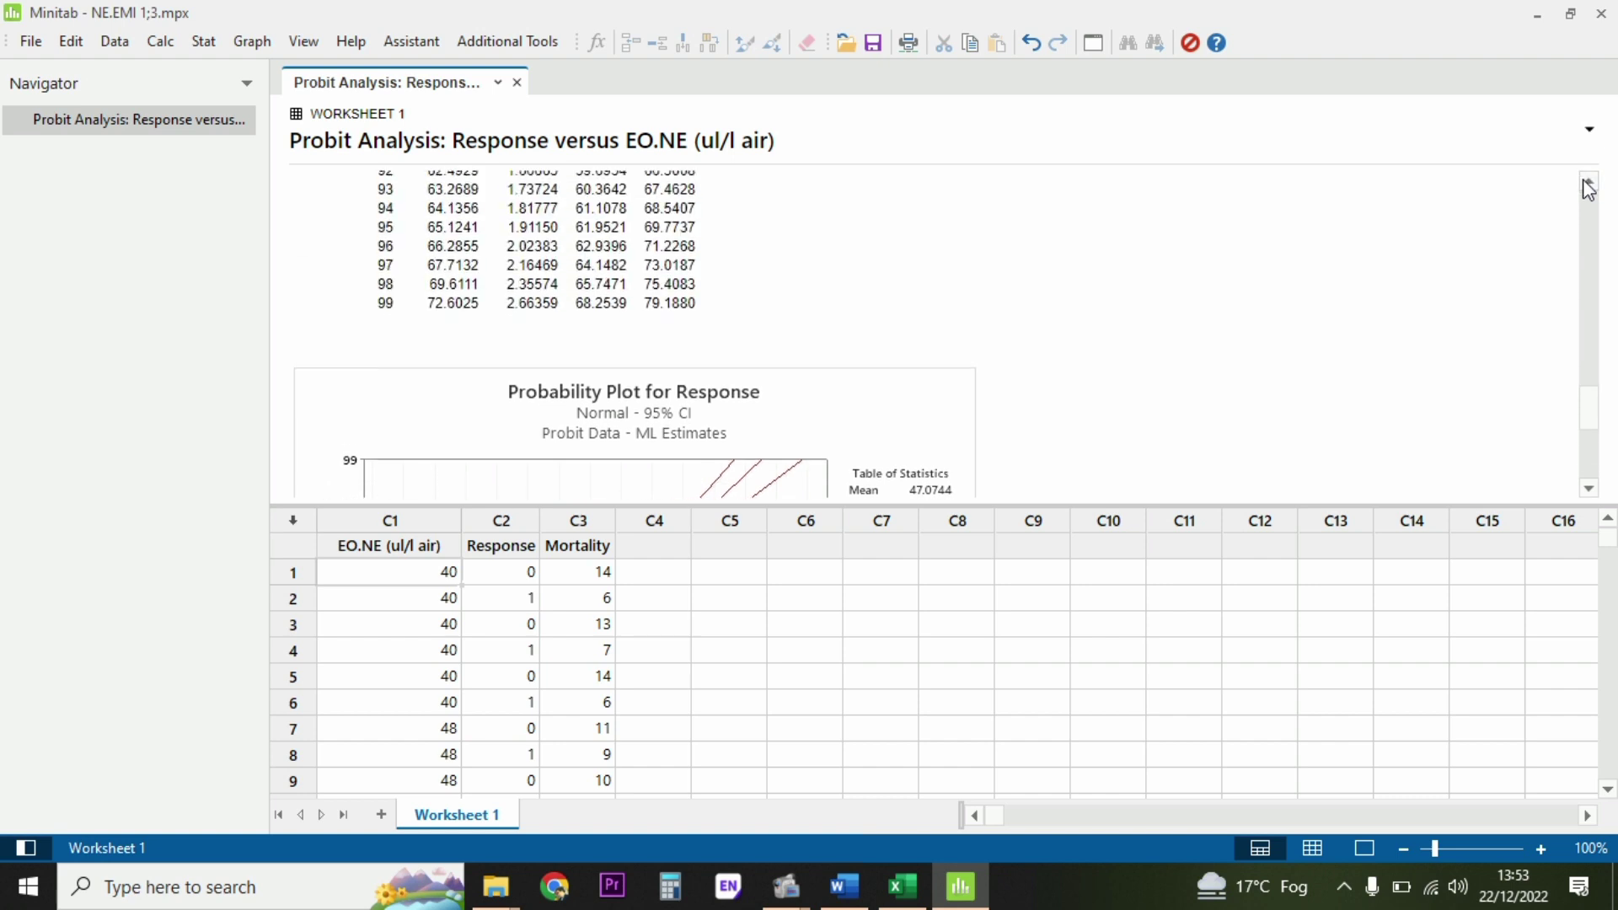
{"action": "left_click", "coordinate": [1587, 186]}
{"action": "left_click", "coordinate": [1587, 185]}
{"action": "left_click", "coordinate": [1587, 186]}
{"action": "left_click", "coordinate": [1587, 185]}
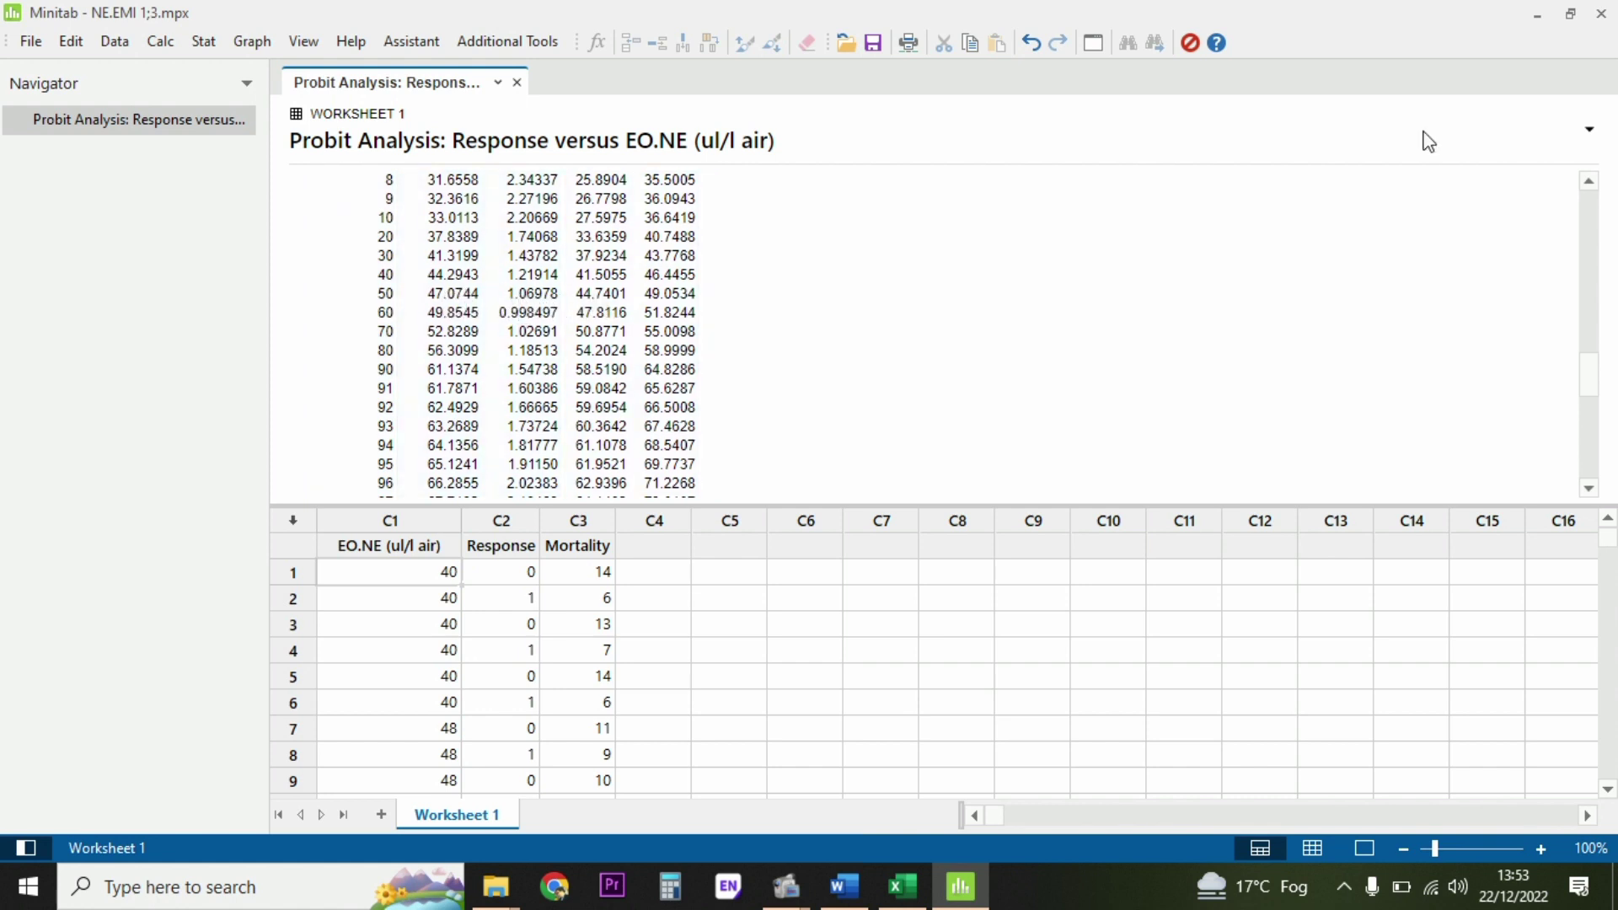
Step: Scroll the output to the Regression Table slope and goodness-of-fit chi-square, then switch to Word
{"action": "left_click", "coordinate": [1589, 184]}
{"action": "scroll", "coordinate": [1591, 187], "scroll_direction": "up", "scroll_amount": 5}
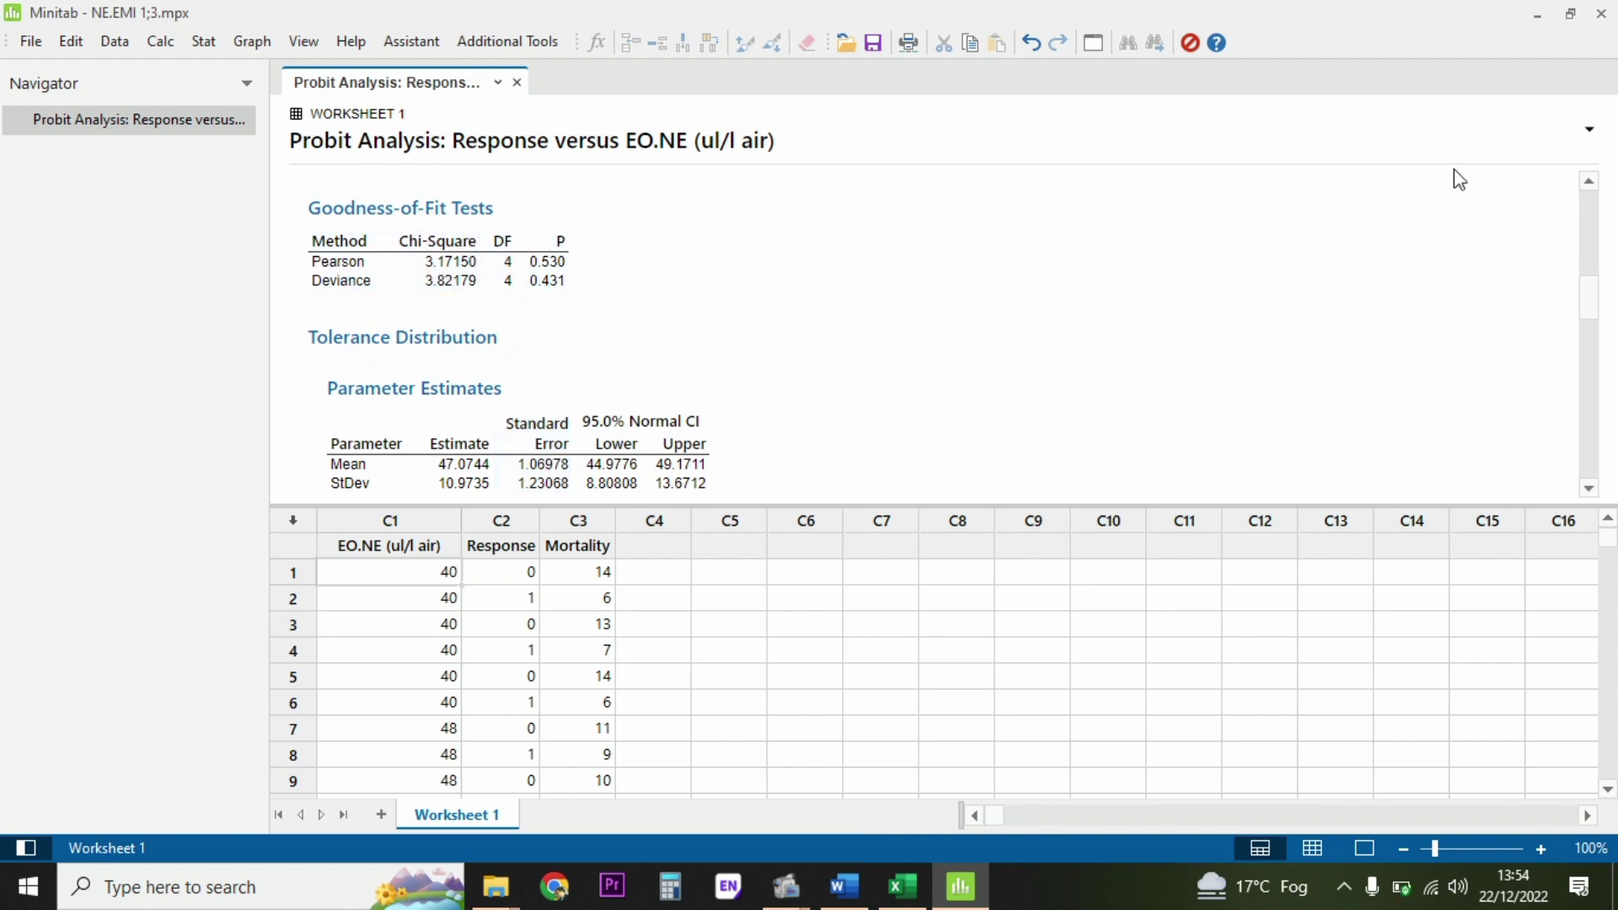
{"action": "left_click", "coordinate": [1589, 182]}
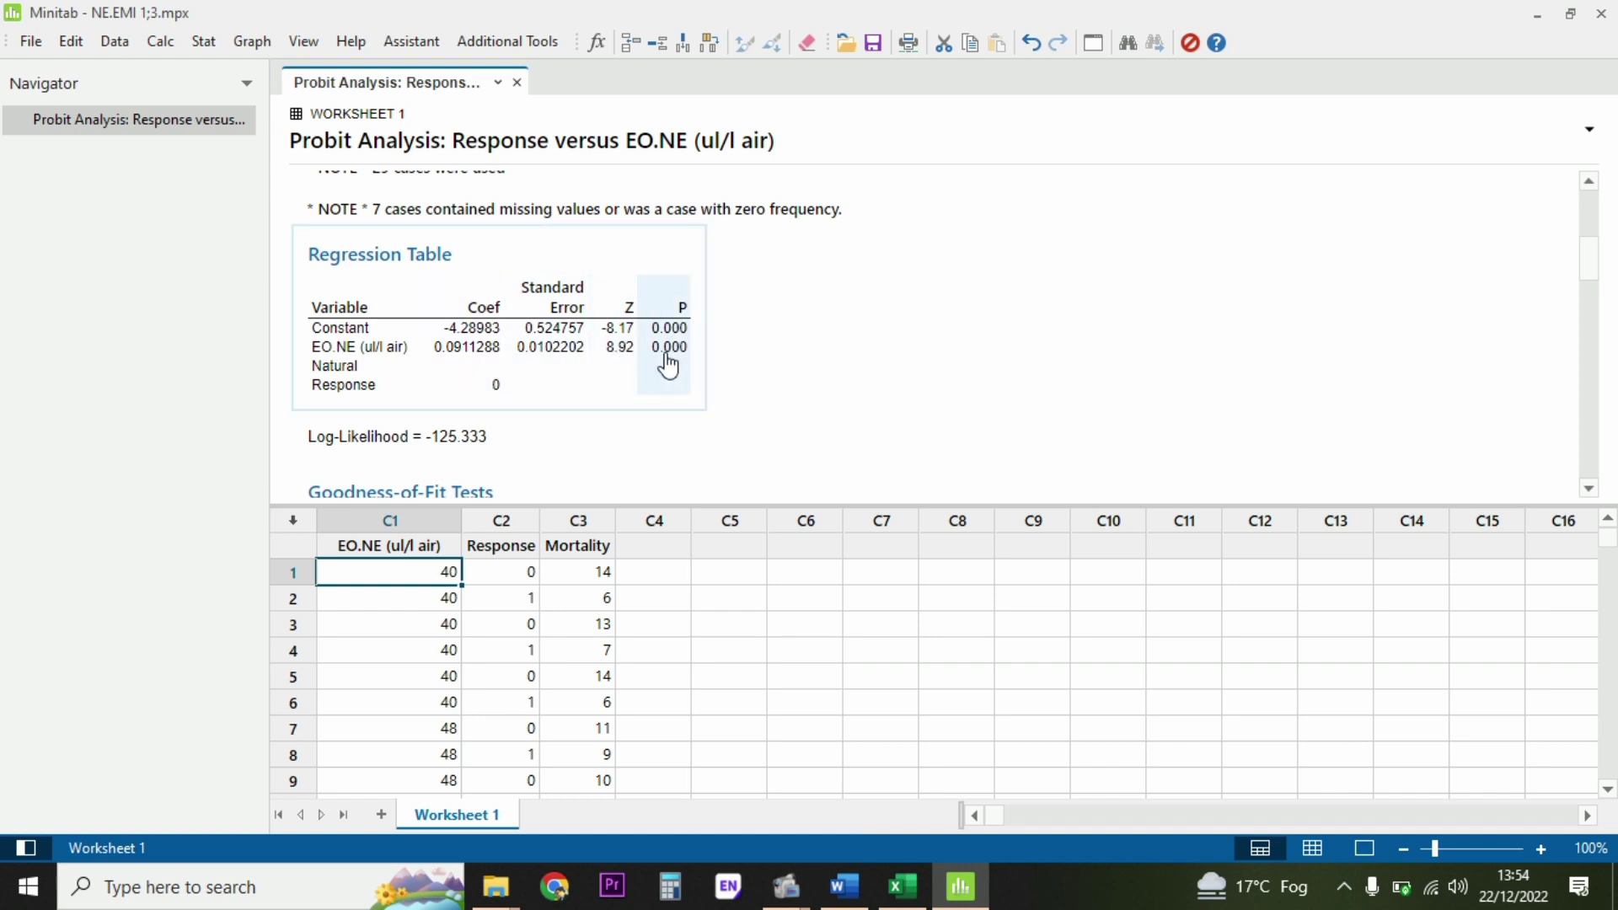
{"action": "left_click", "coordinate": [1589, 489]}
{"action": "left_click", "coordinate": [1589, 489]}
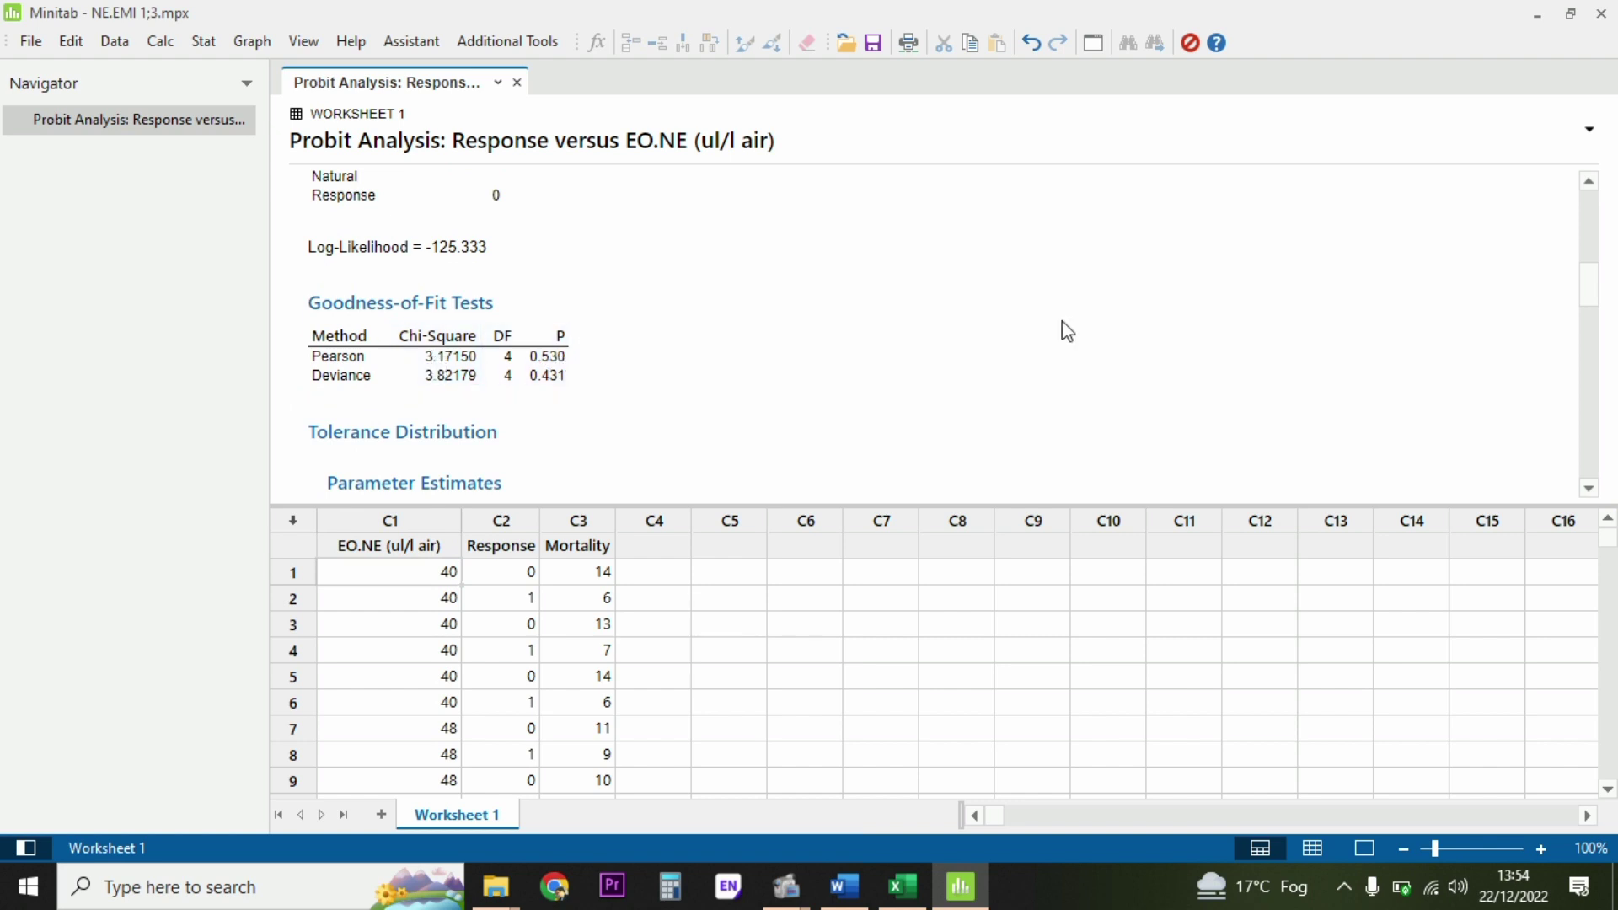
{"action": "left_click", "coordinate": [1590, 181]}
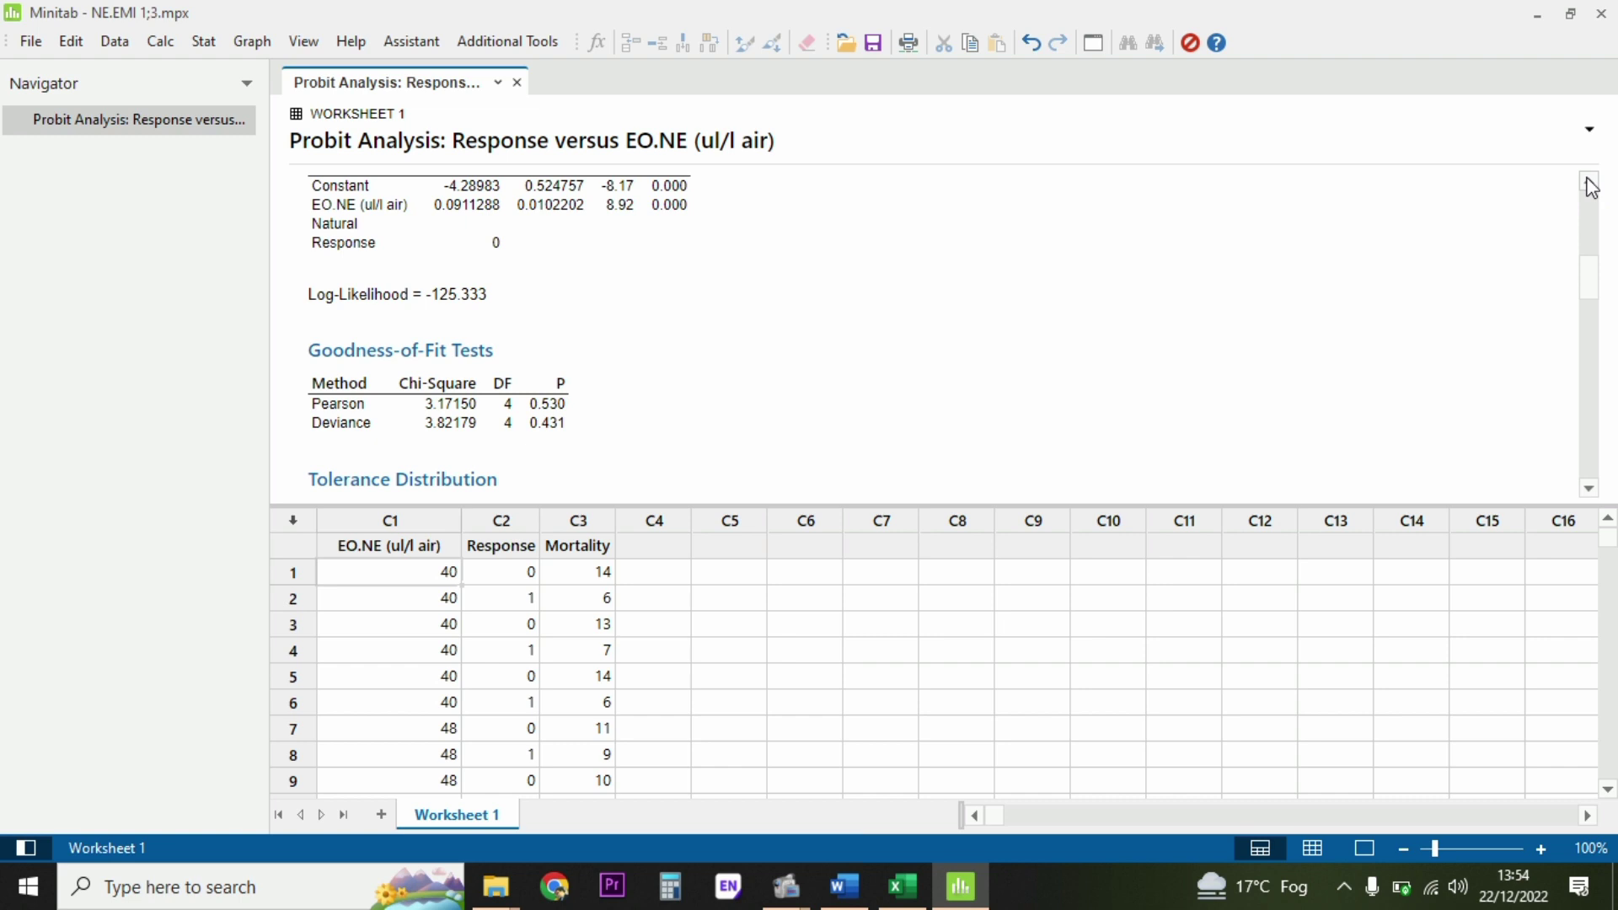
{"action": "scroll", "coordinate": [1591, 187], "scroll_direction": "up", "scroll_amount": 4}
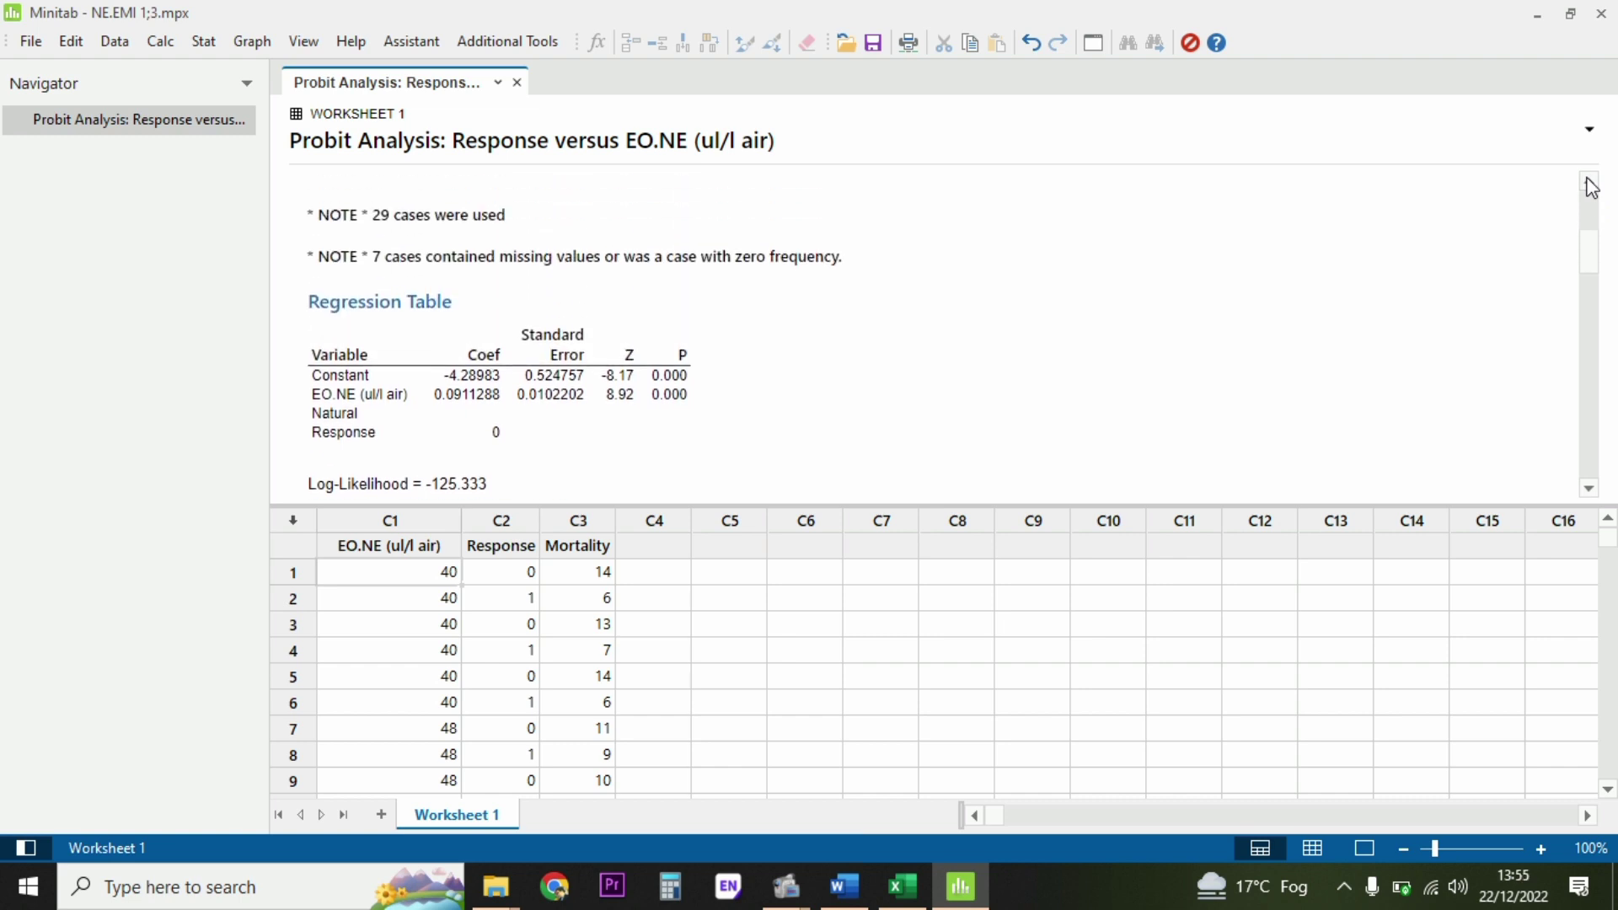
{"action": "left_click", "coordinate": [844, 886]}
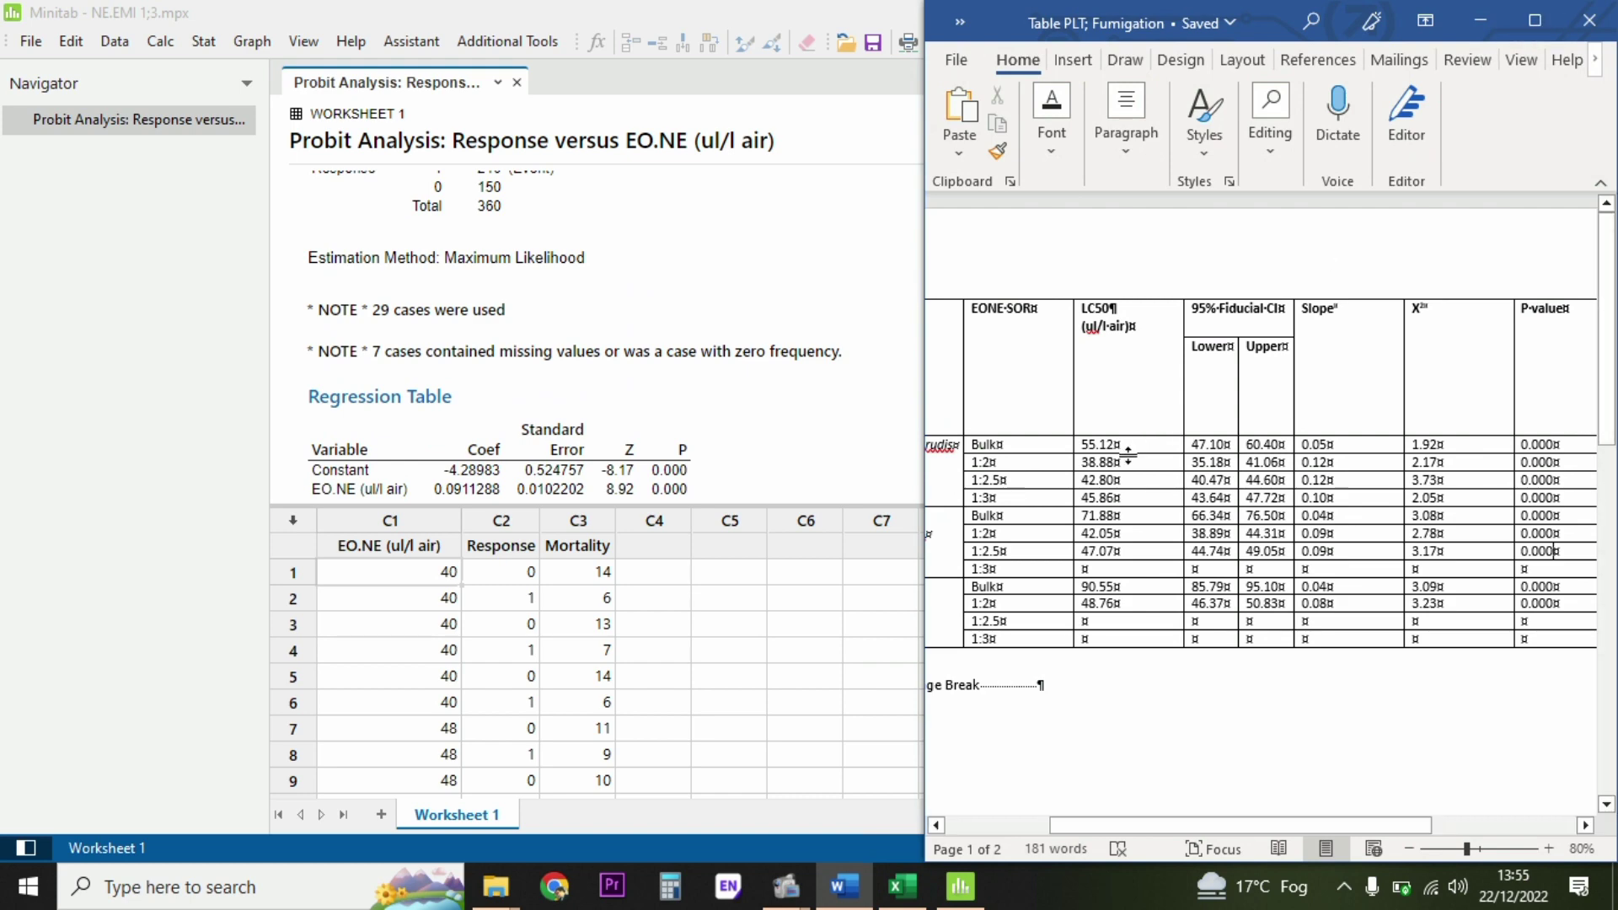
Step: Maximize Word and check the 1:2.5 row's LC50 47.07 and slope 0.09 cells
{"action": "left_click", "coordinate": [1547, 25]}
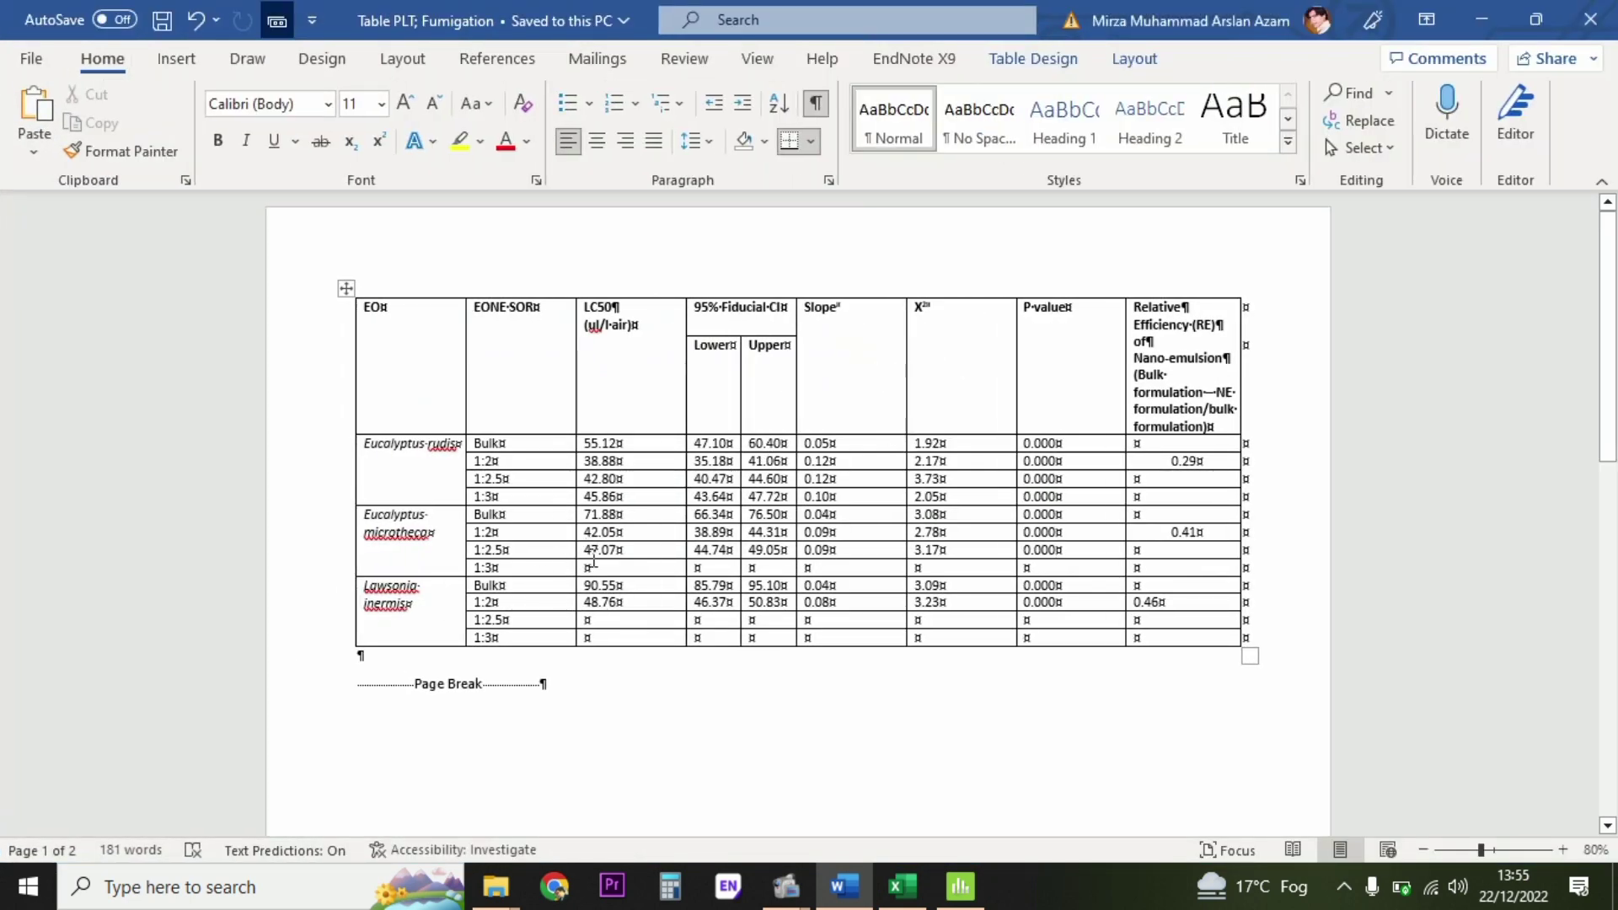
{"action": "left_click_drag", "start_coordinate": [587, 550], "coordinate": [674, 548]}
{"action": "left_click", "coordinate": [775, 558]}
{"action": "left_click", "coordinate": [836, 552]}
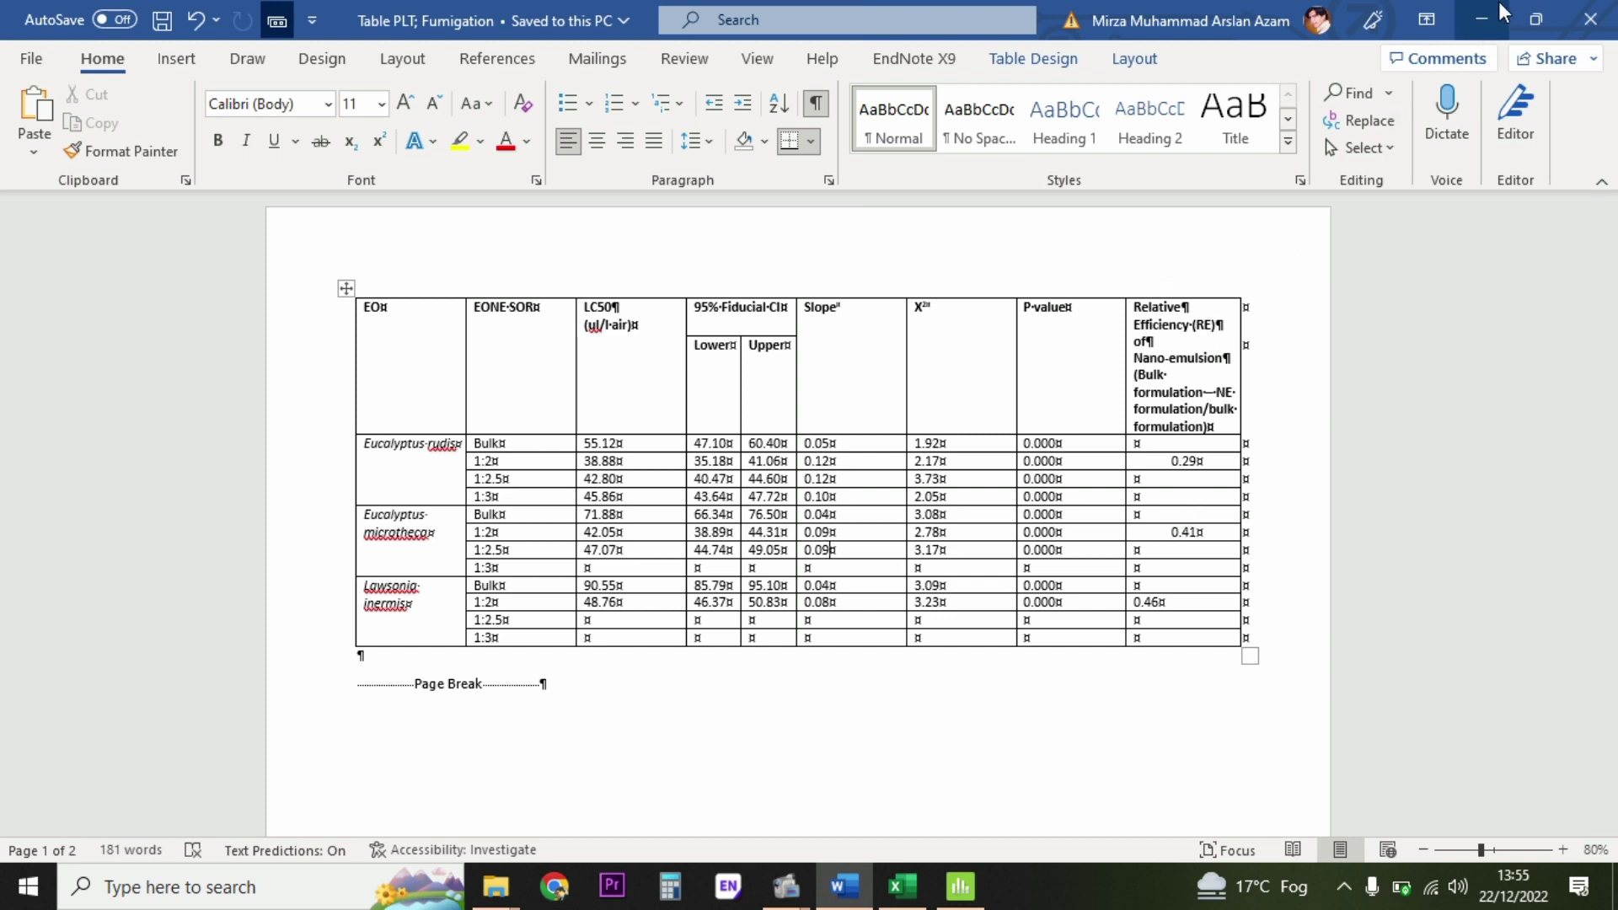
Step: Switch back to Minitab and scroll to the Response Information showing 210 events of 360
{"action": "left_click", "coordinate": [959, 895]}
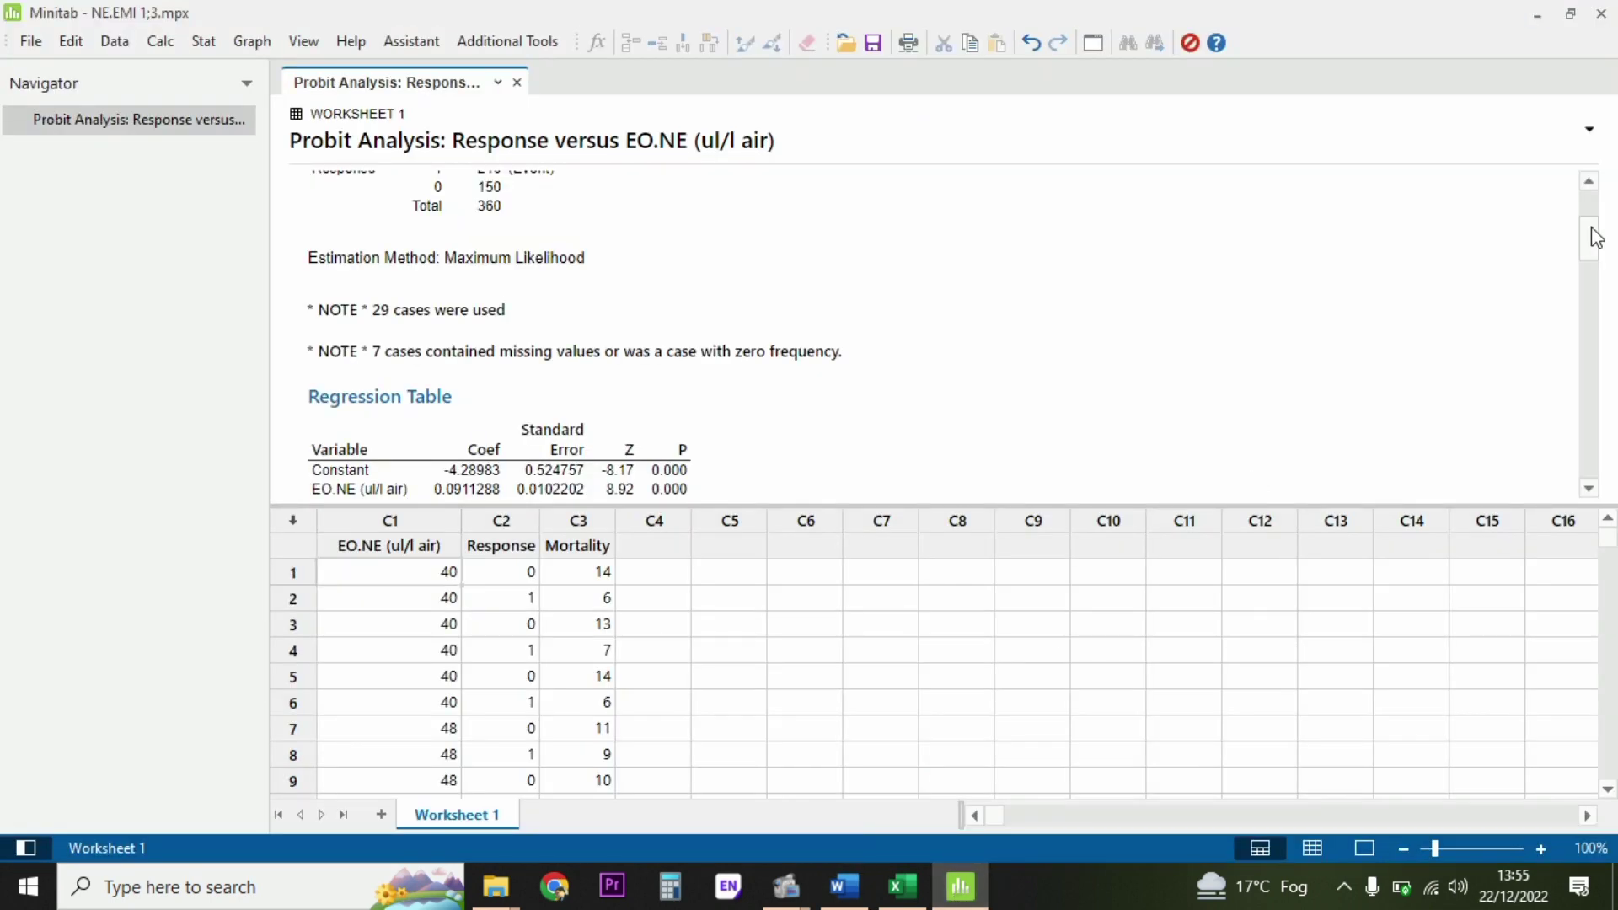
{"action": "left_click_drag", "start_coordinate": [1595, 236], "coordinate": [1593, 210]}
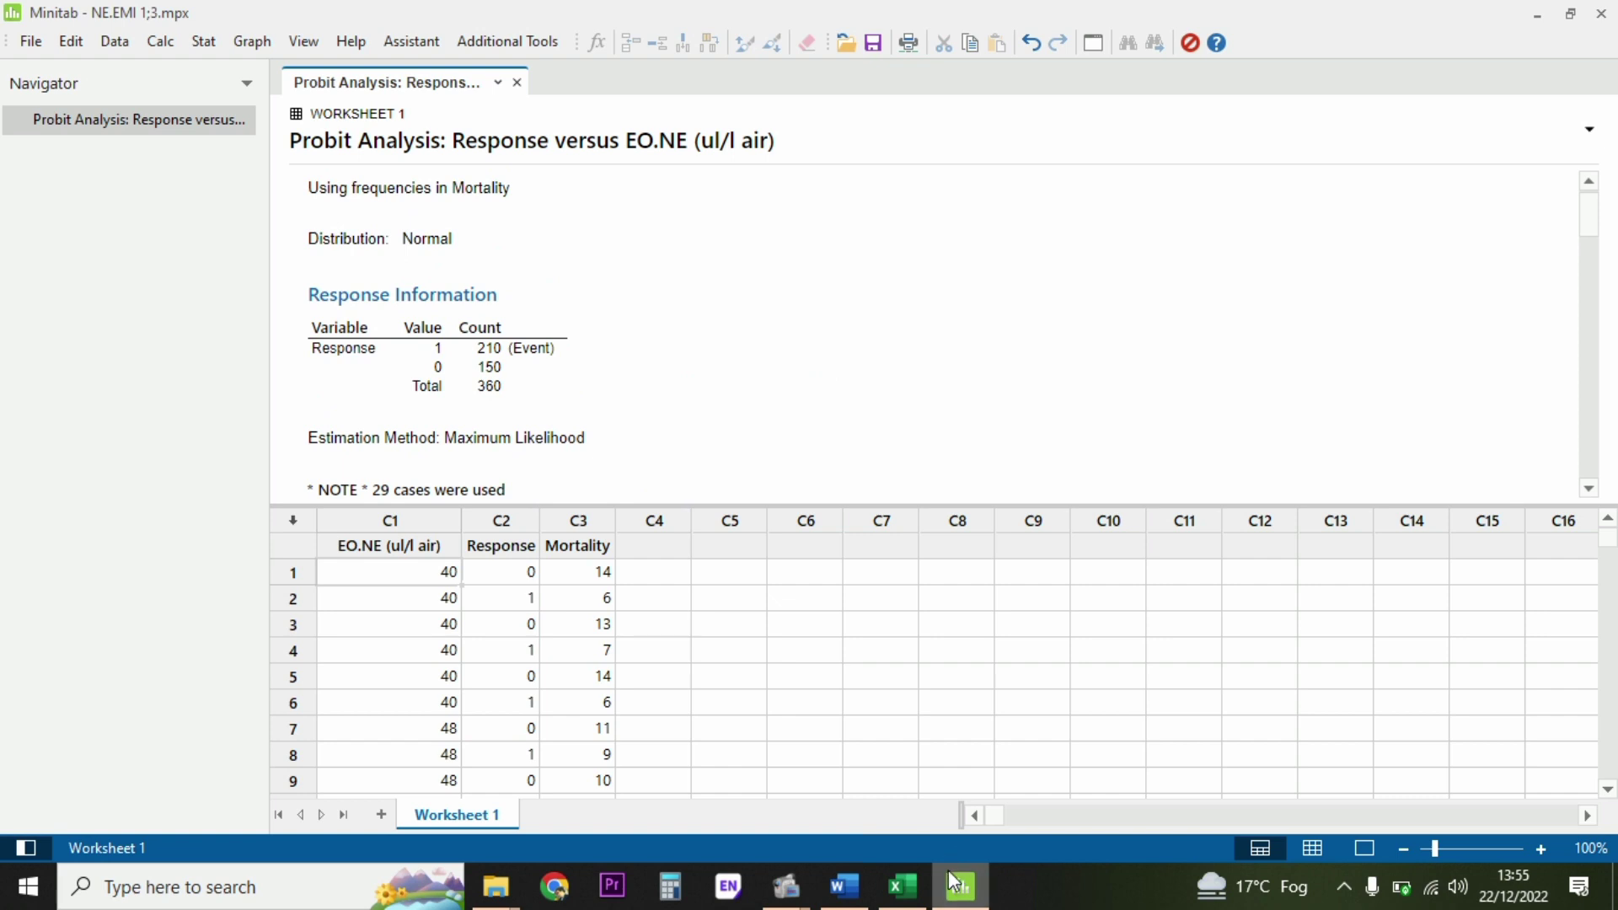
{"action": "mouse_move", "coordinate": [901, 900]}
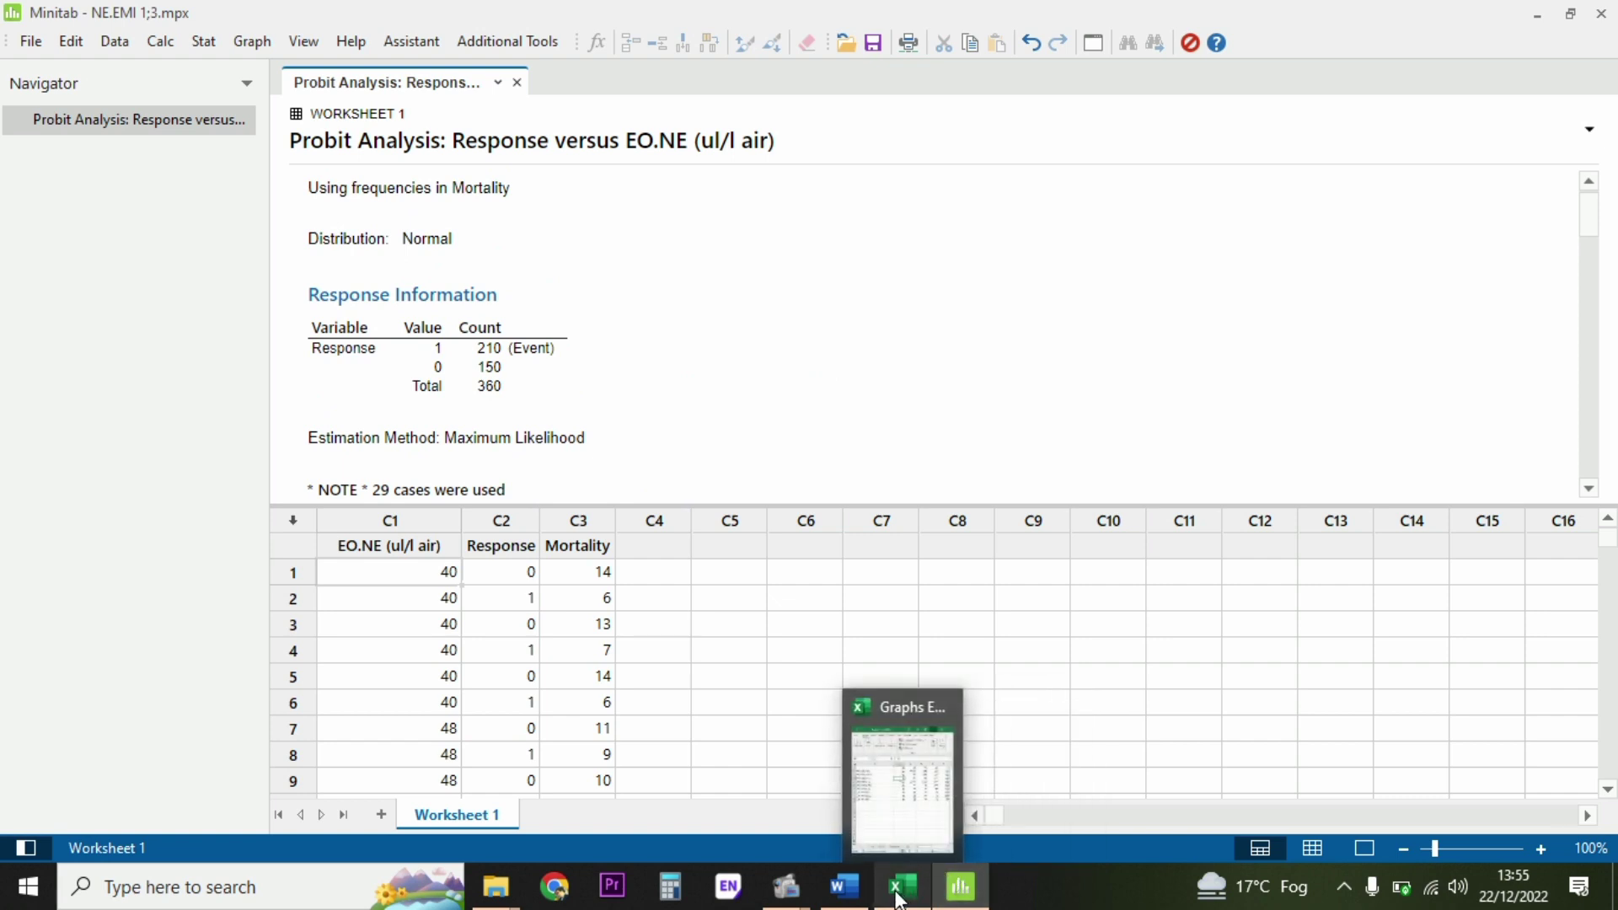